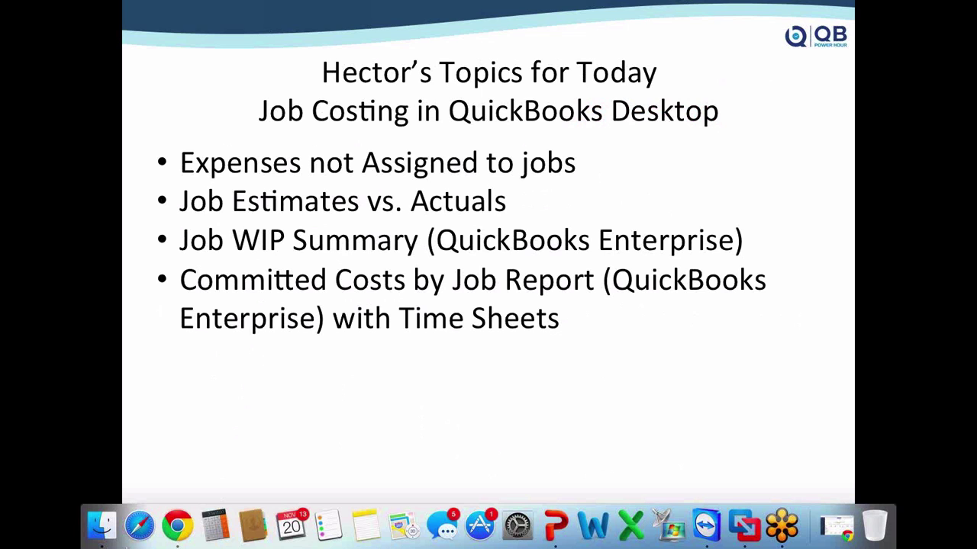
# Step: End the job-costing slide show so the deck returns to editing view at slide 9
pyautogui.press('Escape')
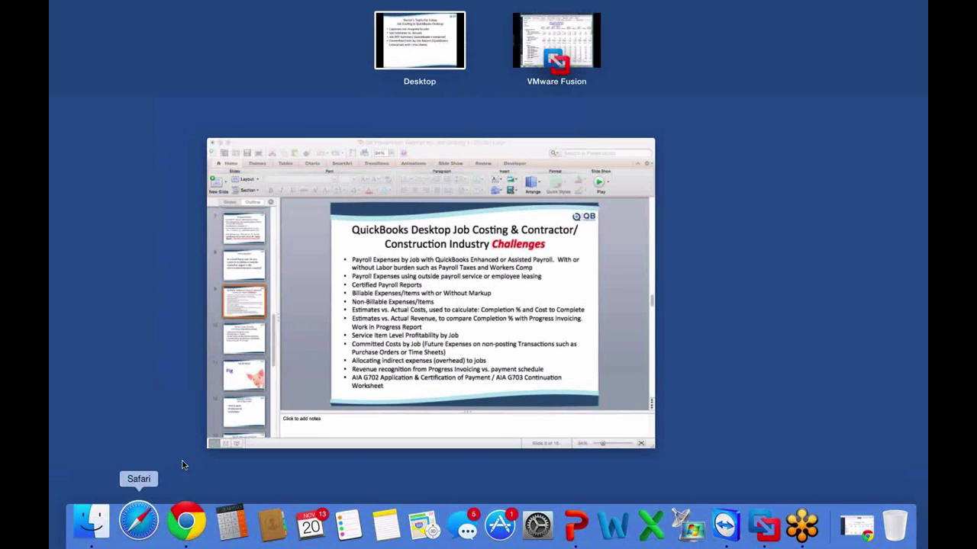
# Step: In QuickBooks, open the Profit & Loss by Job report with dates set to All
pyautogui.click(524, 34)
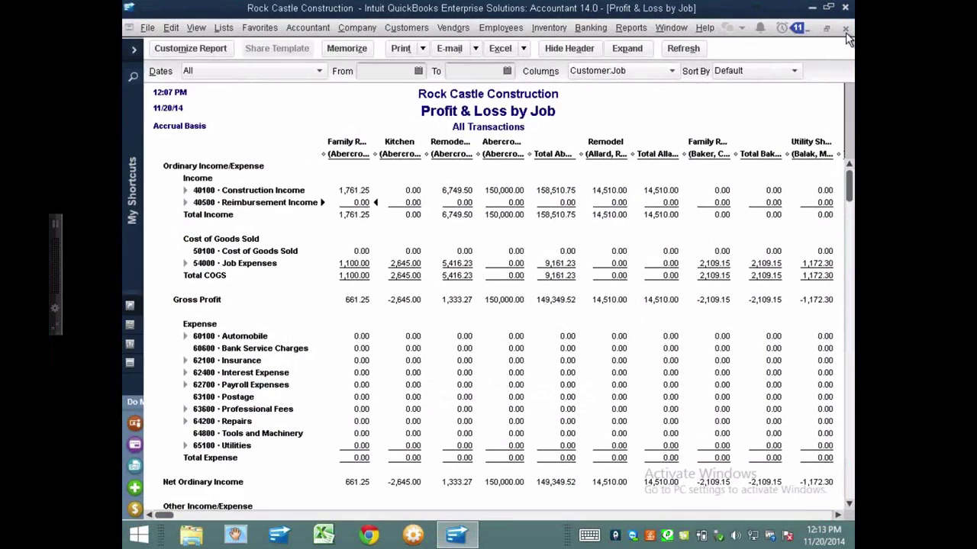
pyautogui.press('Escape')
pyautogui.click(630, 29)
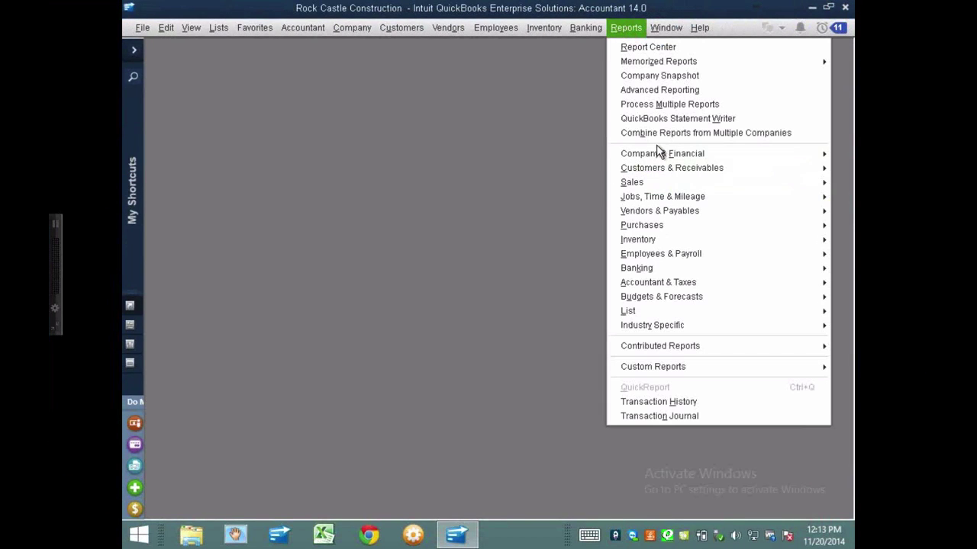
pyautogui.moveTo(651, 152)
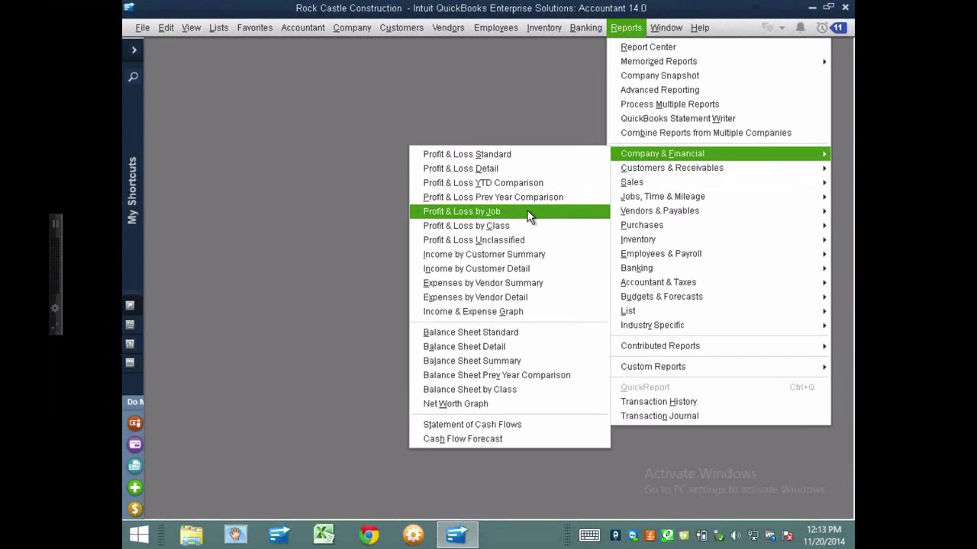
pyautogui.click(528, 216)
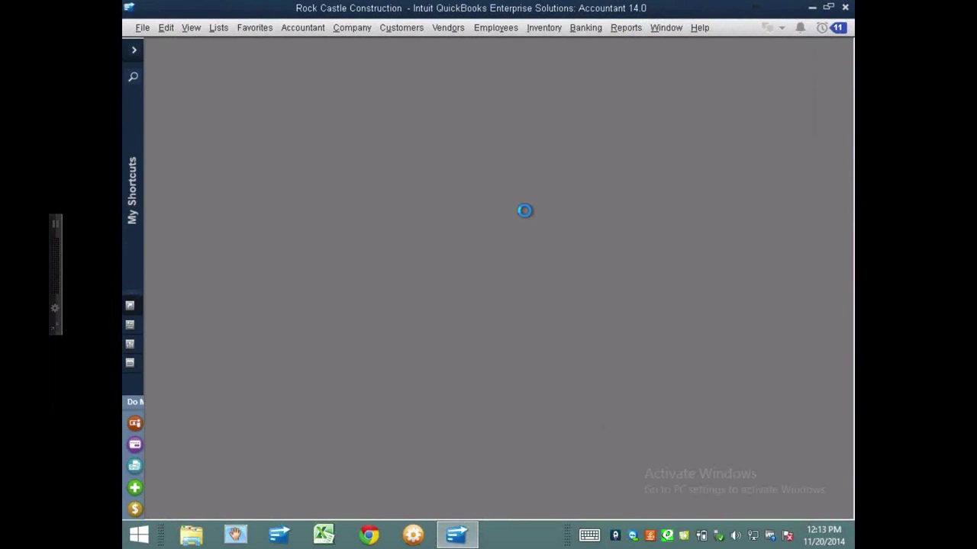
pyautogui.write('All')
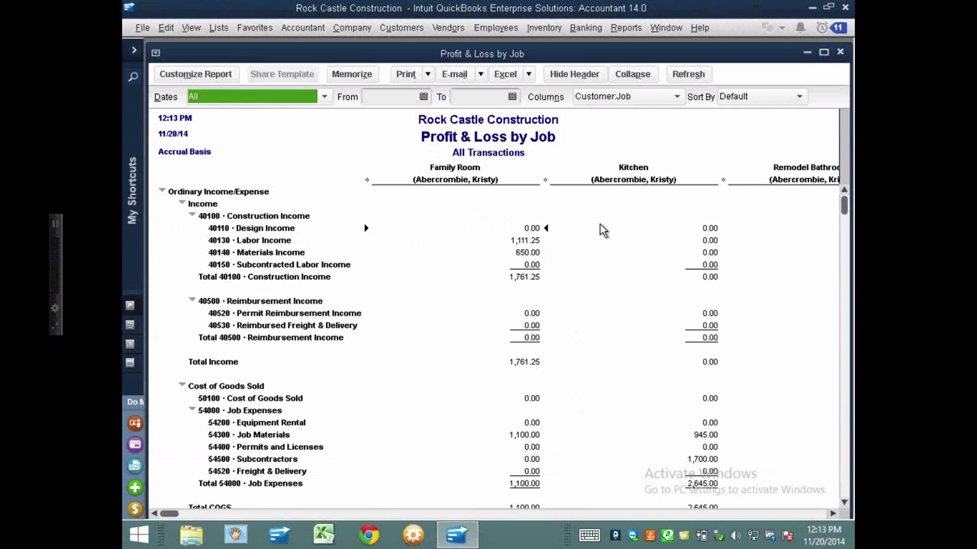
# Step: Collapse the report, narrow all job columns, and maximize it to fill the window
pyautogui.click(633, 74)
pyautogui.moveTo(506, 179); pyautogui.dragTo(381, 174)
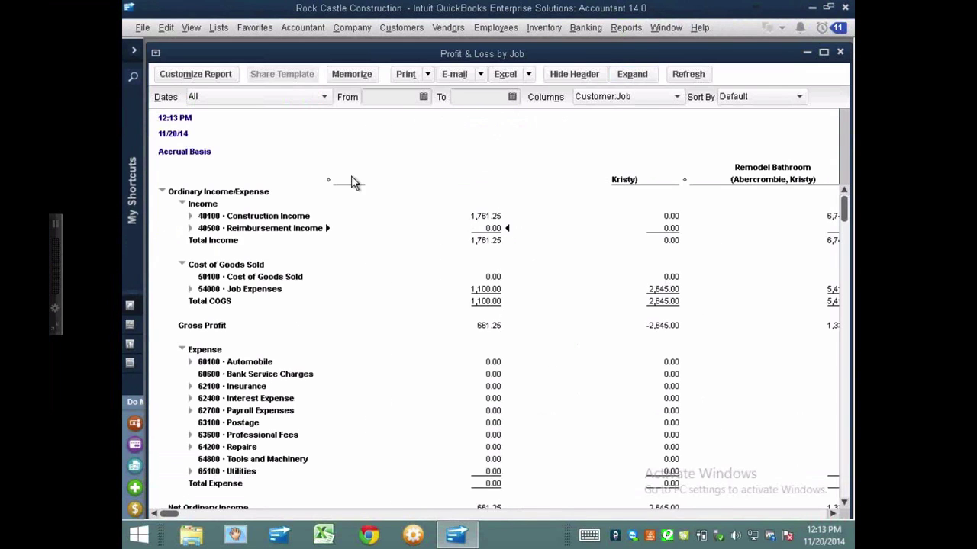
pyautogui.click(455, 182)
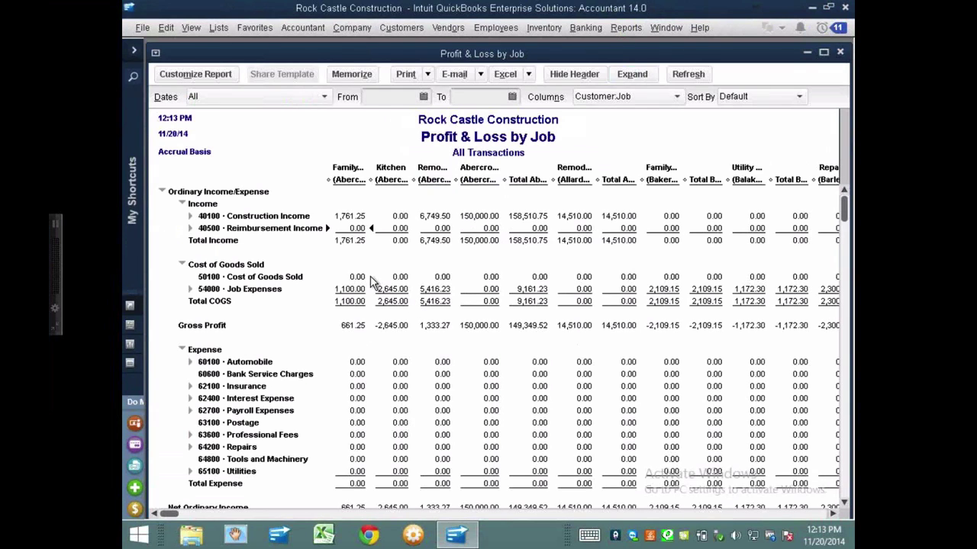
pyautogui.click(825, 53)
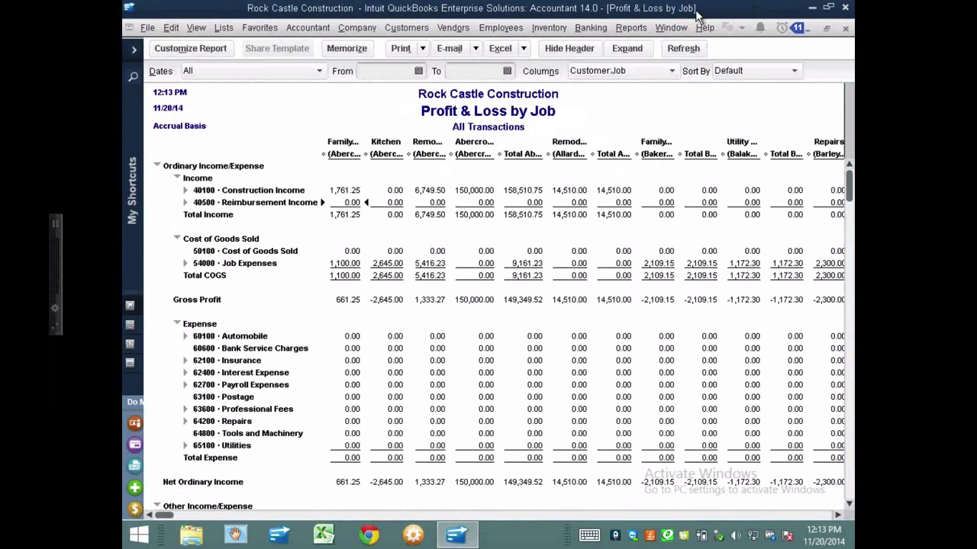
# Step: Open the contractor report Expenses Not Assigned to Jobs, totalling 11,608.00 for all transactions
pyautogui.click(644, 26)
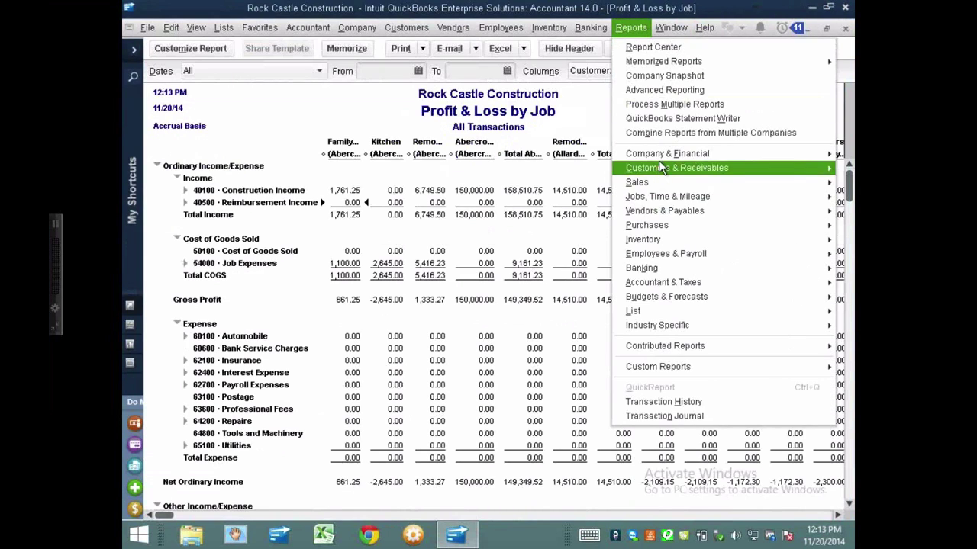
pyautogui.moveTo(650, 197)
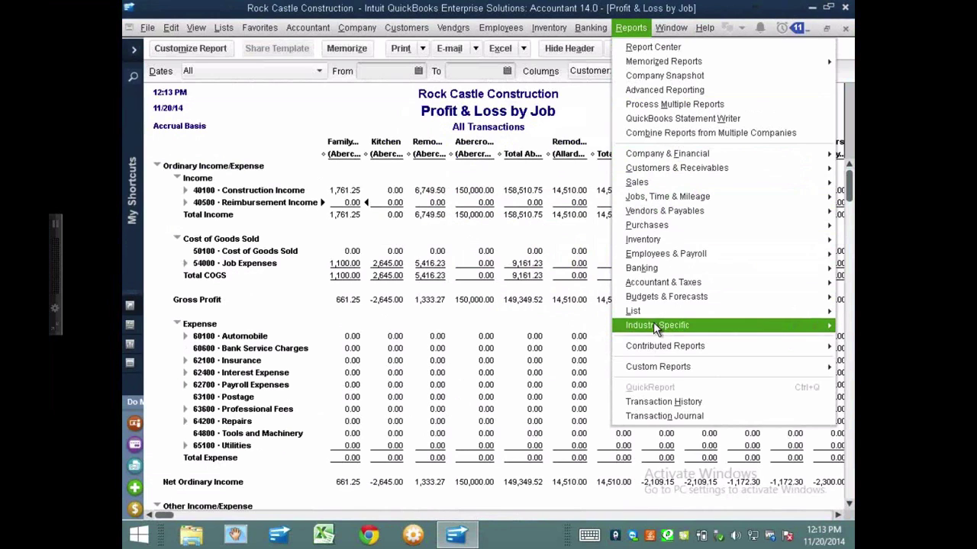
pyautogui.moveTo(654, 326)
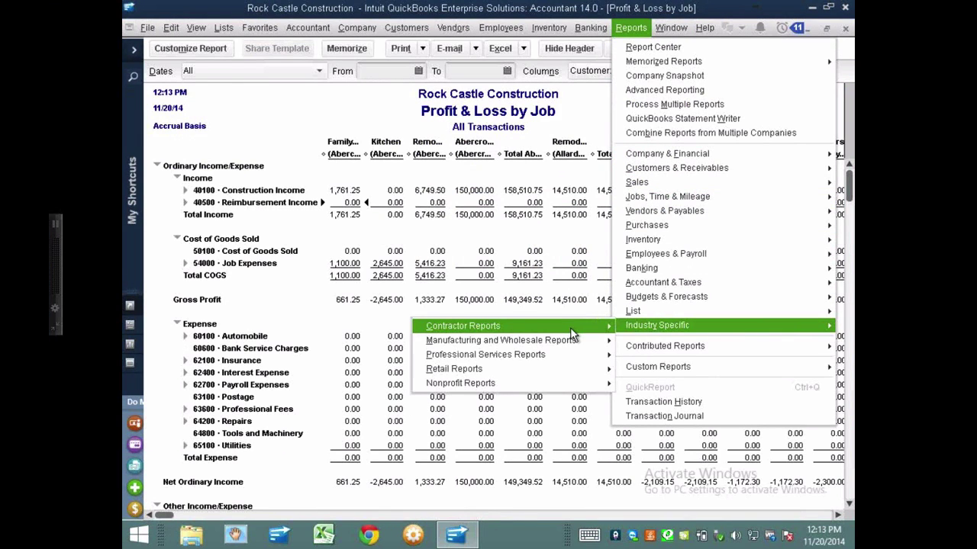
pyautogui.moveTo(570, 327)
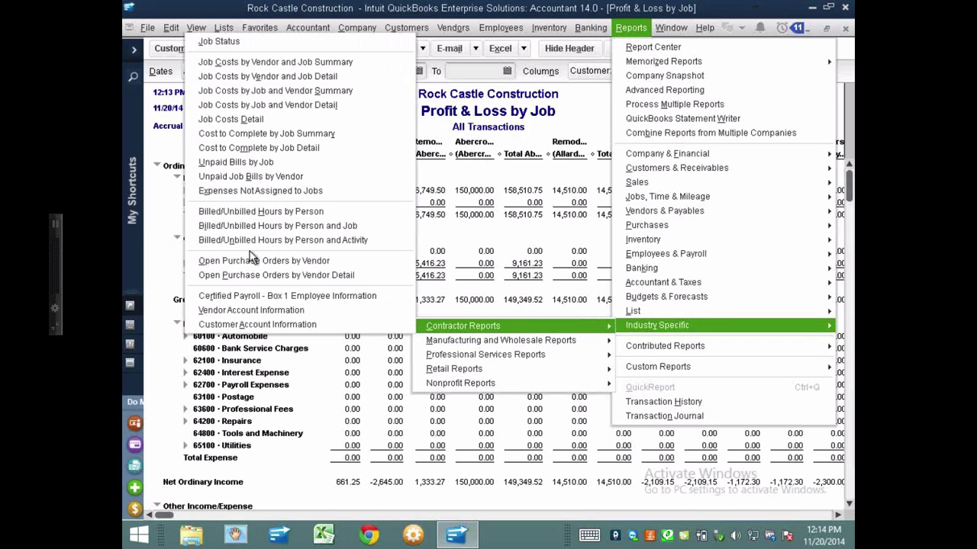
pyautogui.click(256, 192)
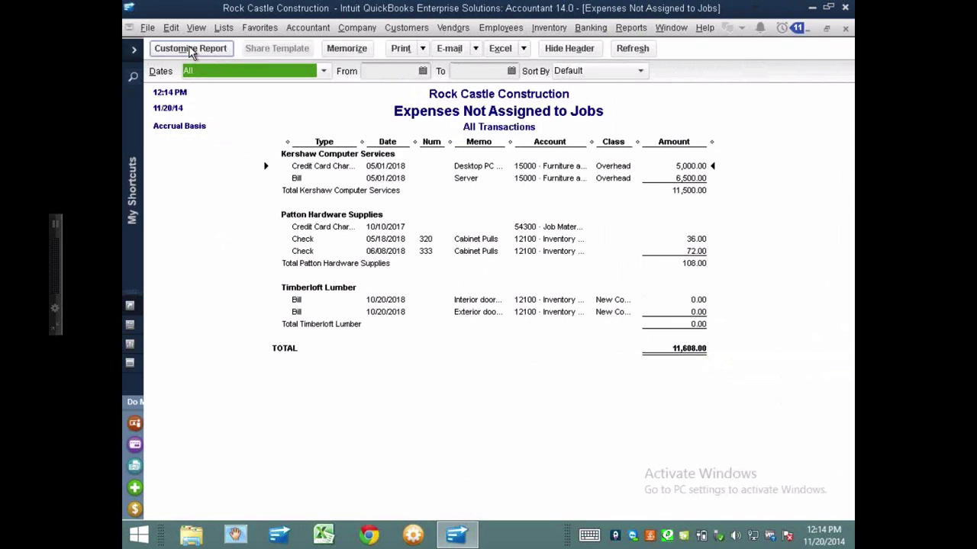
# Step: Review the report's filters, then open check 320 for 36.00 of Cabinet Pulls
pyautogui.click(191, 49)
pyautogui.click(378, 105)
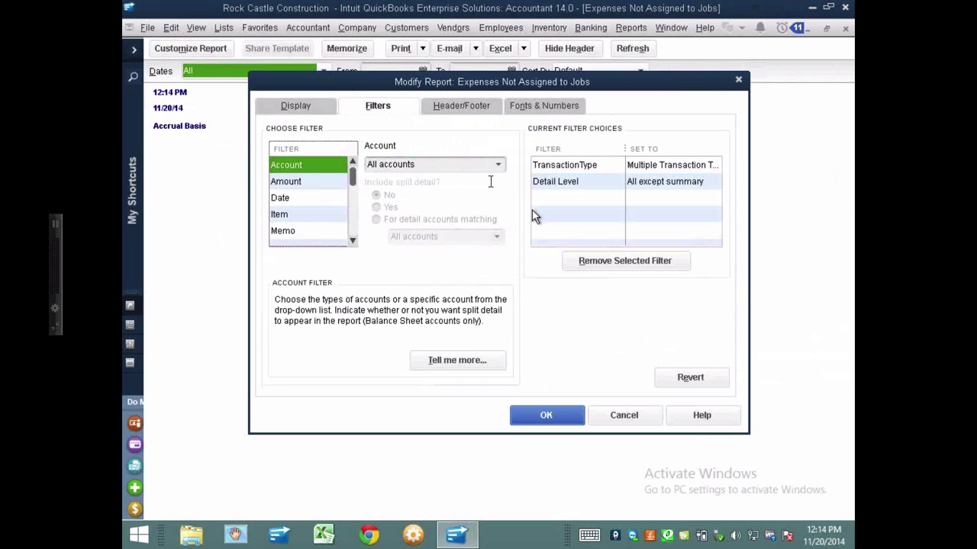
pyautogui.press('Return')
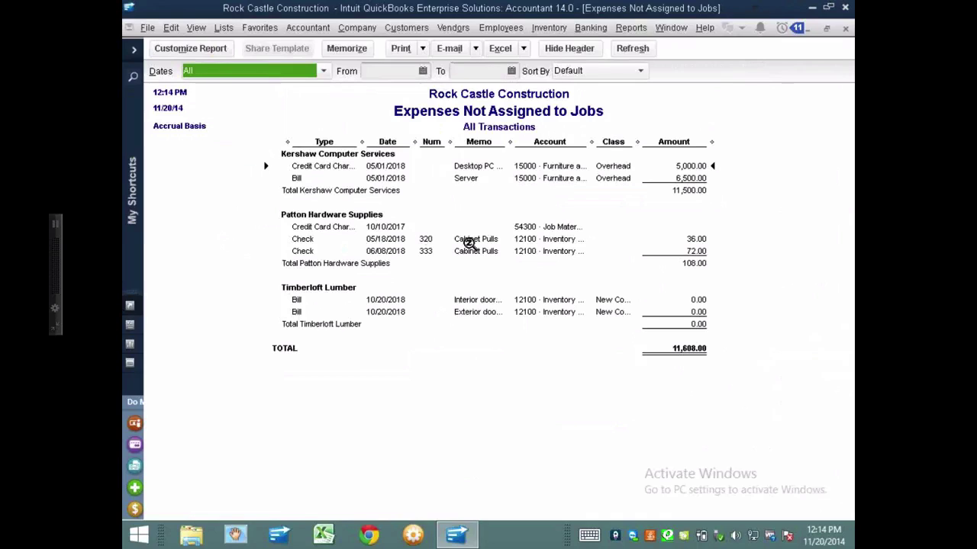
pyautogui.click(468, 241)
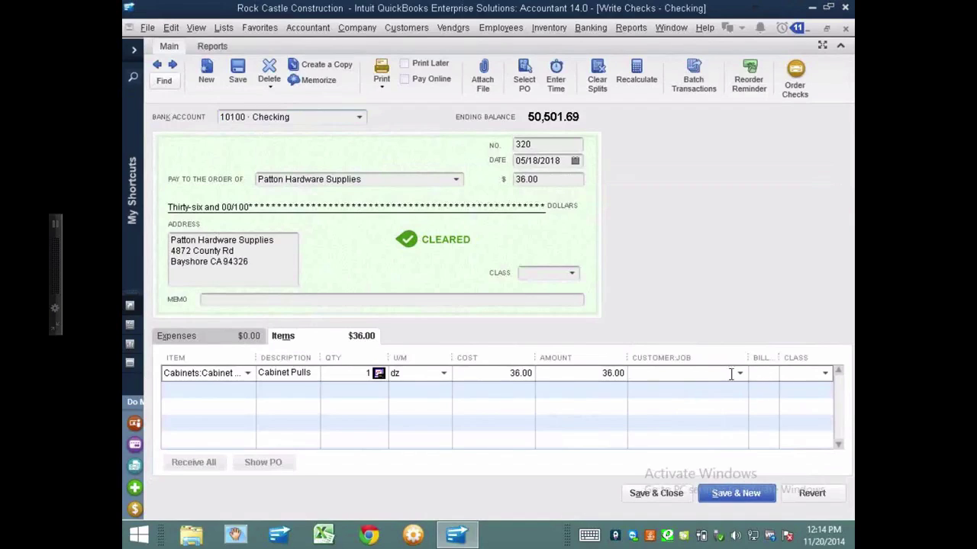
# Step: Glance at the Customer:Job list without choosing a job, then close check 320
pyautogui.click(740, 374)
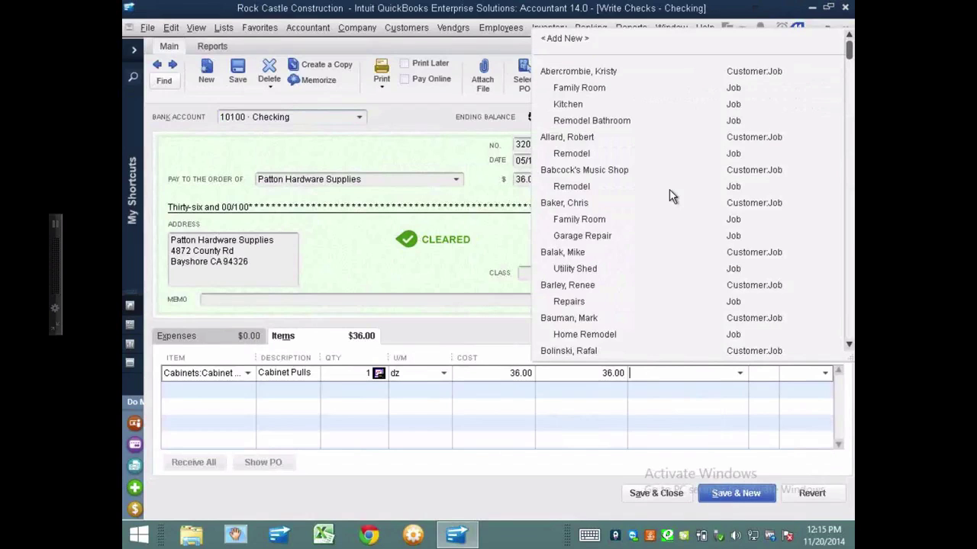
pyautogui.press('Escape')
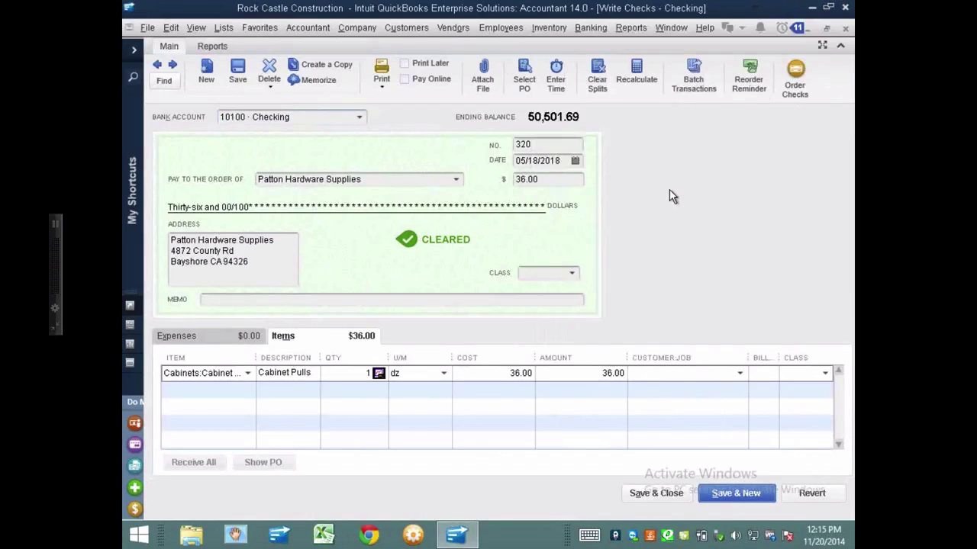
pyautogui.press('Escape')
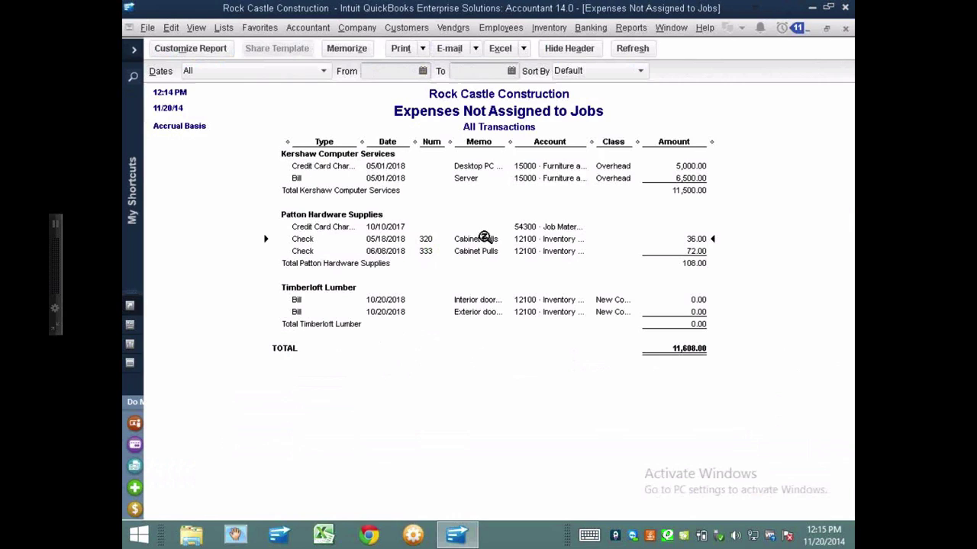
pyautogui.click(546, 229)
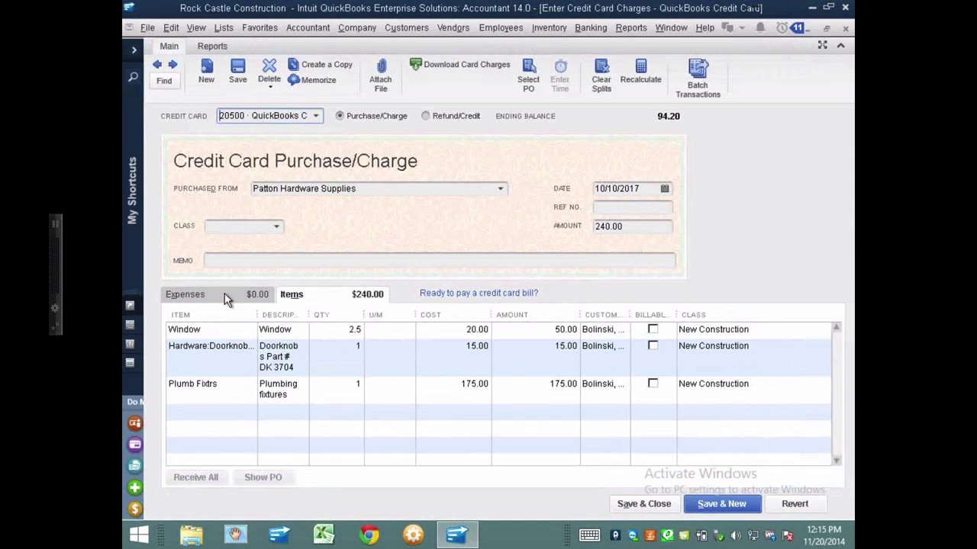
pyautogui.click(224, 294)
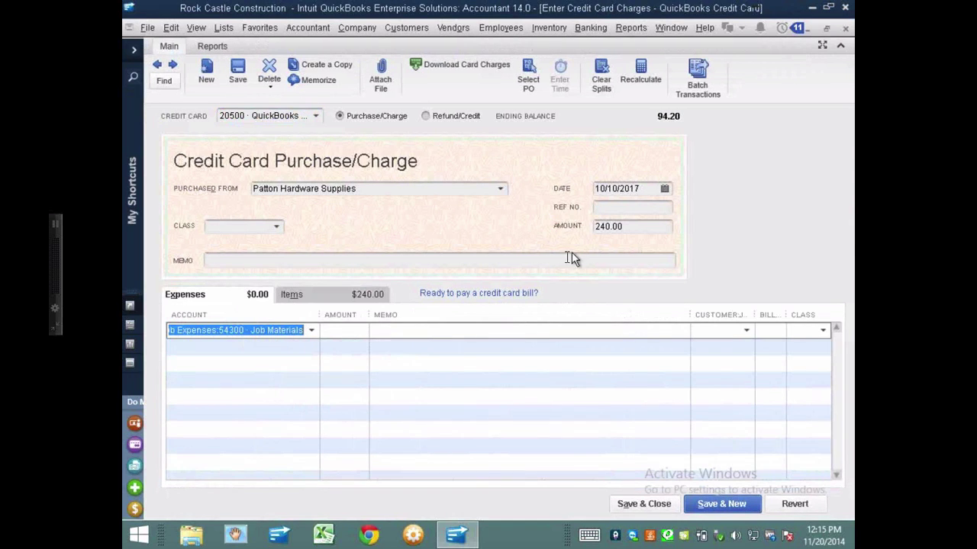
pyautogui.click(640, 505)
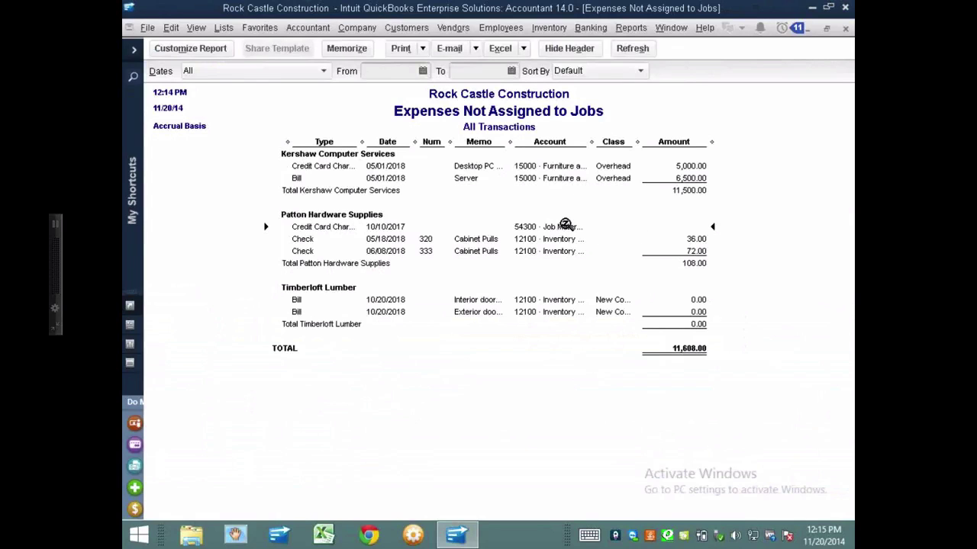
pyautogui.doubleClick(565, 224)
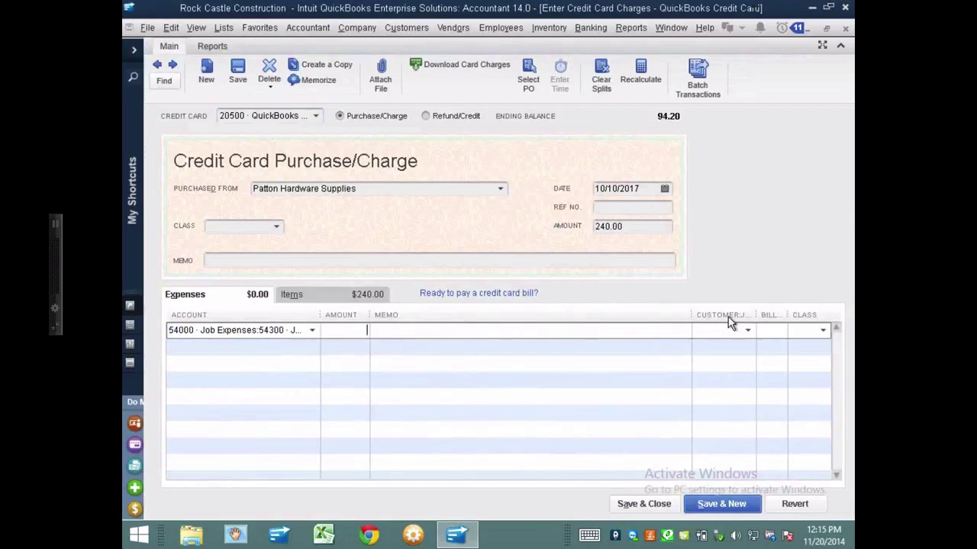
pyautogui.click(719, 329)
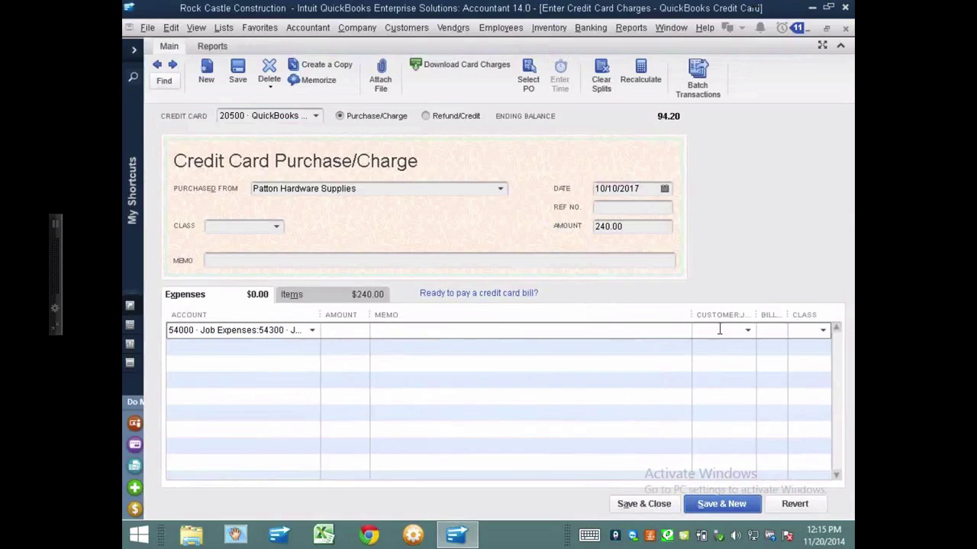
pyautogui.click(846, 29)
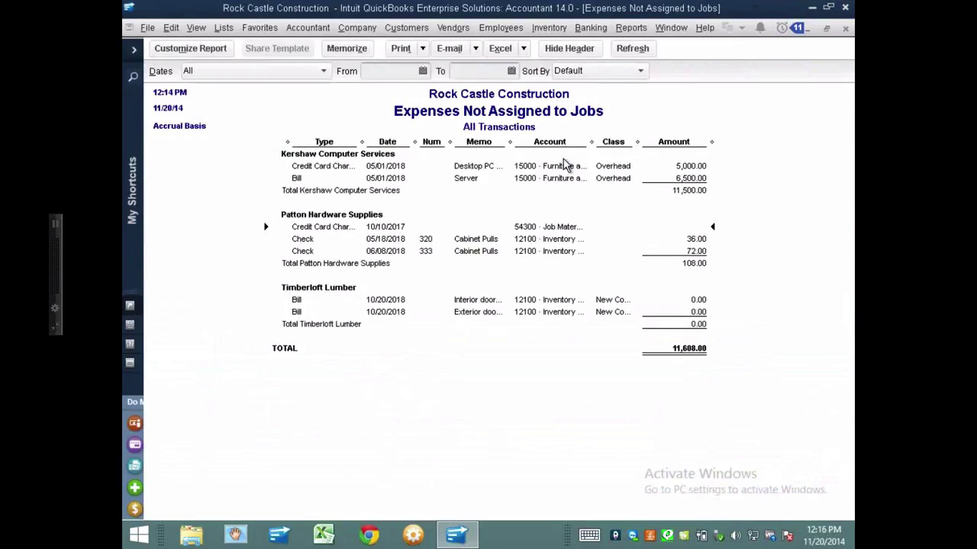
# Step: Return to PowerPoint and present the 'Topics for Today' job-costing slide
pyautogui.doubleClick(566, 165)
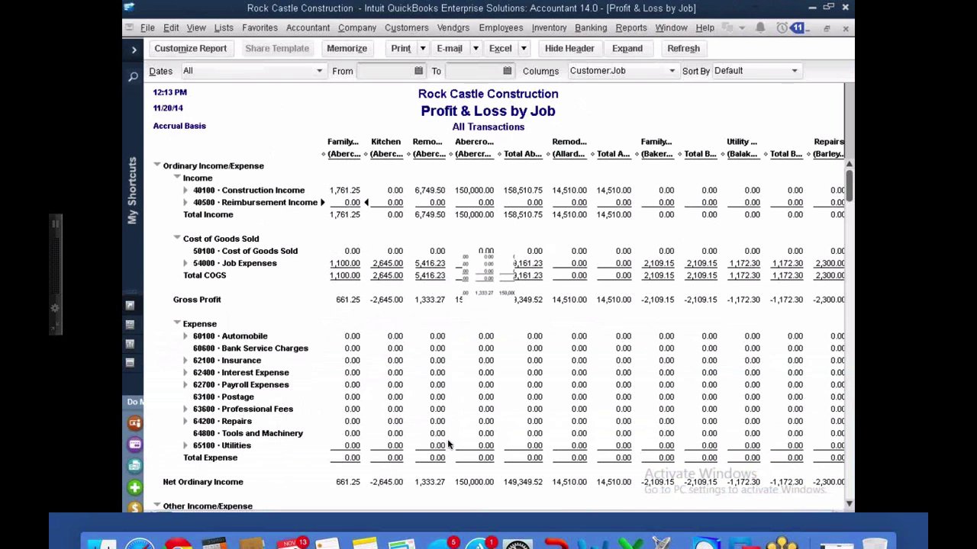
pyautogui.hotkey('ctrl', 'Up')
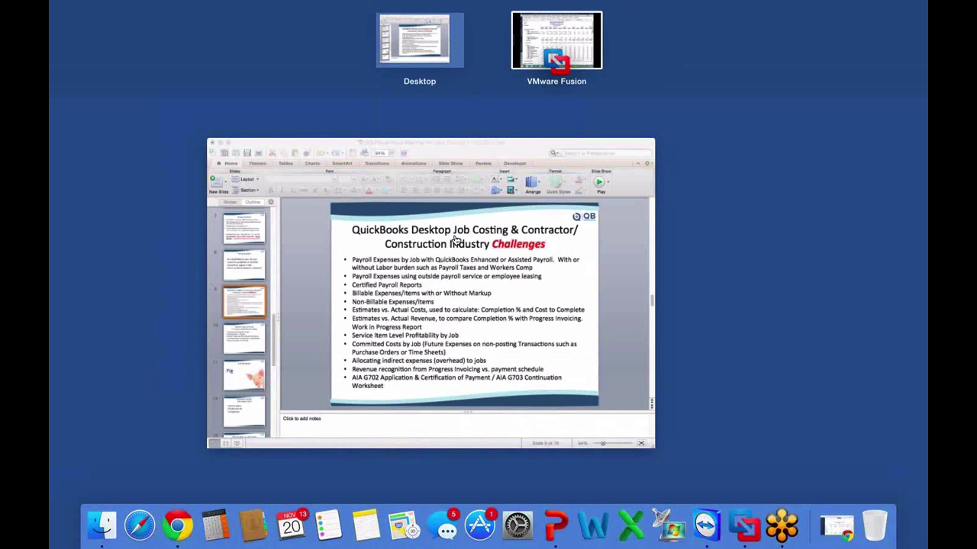
pyautogui.click(455, 239)
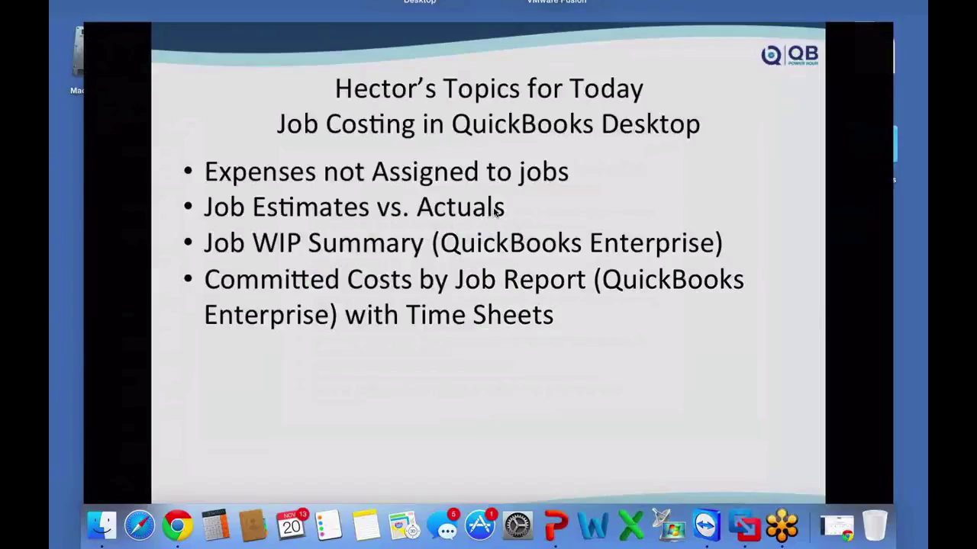
# Step: Create an estimate for a newly added customer named Customer Test
pyautogui.click(532, 28)
pyautogui.click(415, 29)
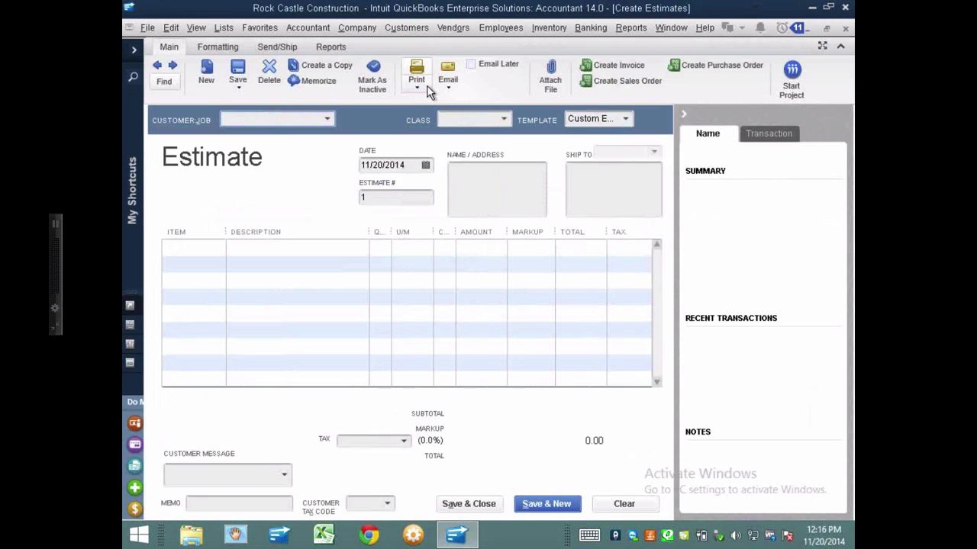
pyautogui.click(328, 120)
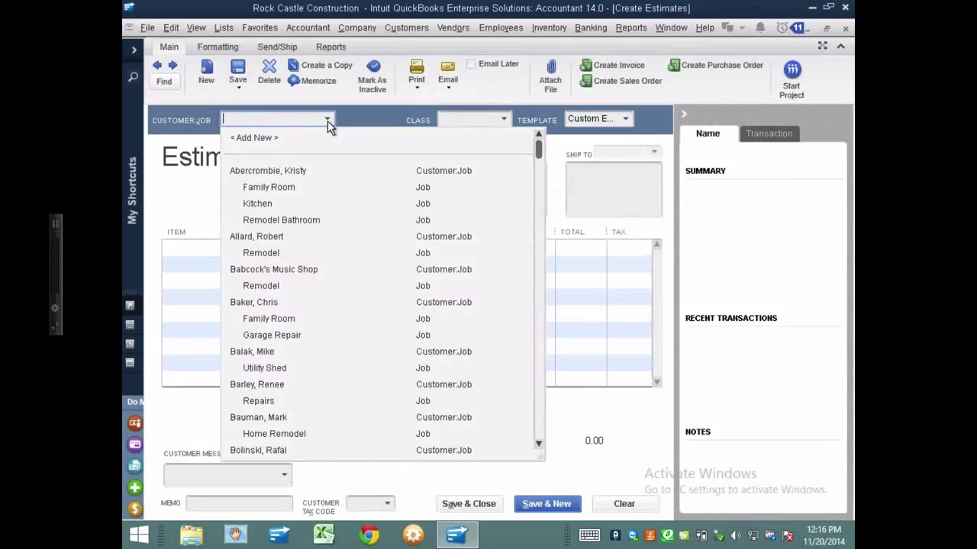
pyautogui.click(289, 126)
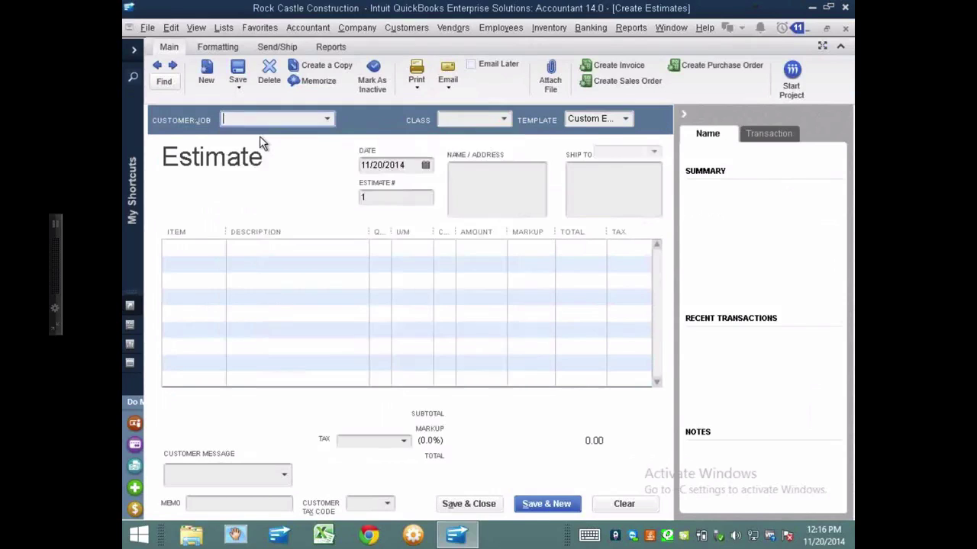
pyautogui.write('Customer T')
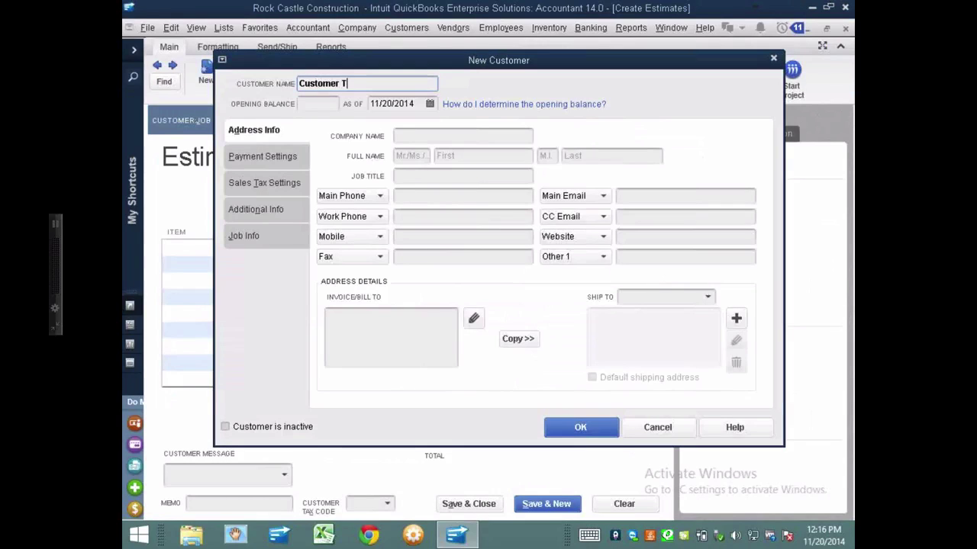
pyautogui.write('est')
pyautogui.press('Return')
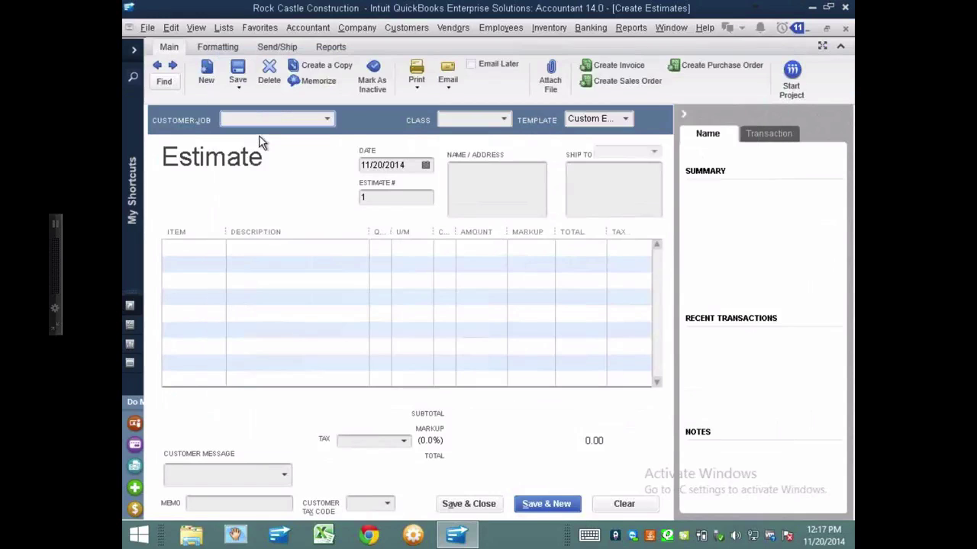
# Step: Hide the customer history panel and narrow the Description column to widen the estimate
pyautogui.click(684, 114)
pyautogui.moveTo(488, 231); pyautogui.dragTo(394, 230)
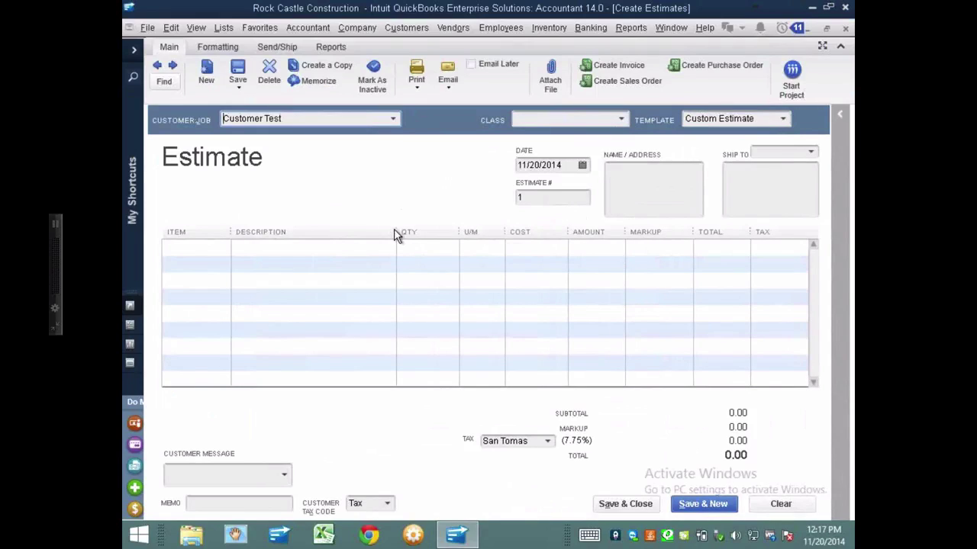
pyautogui.click(648, 246)
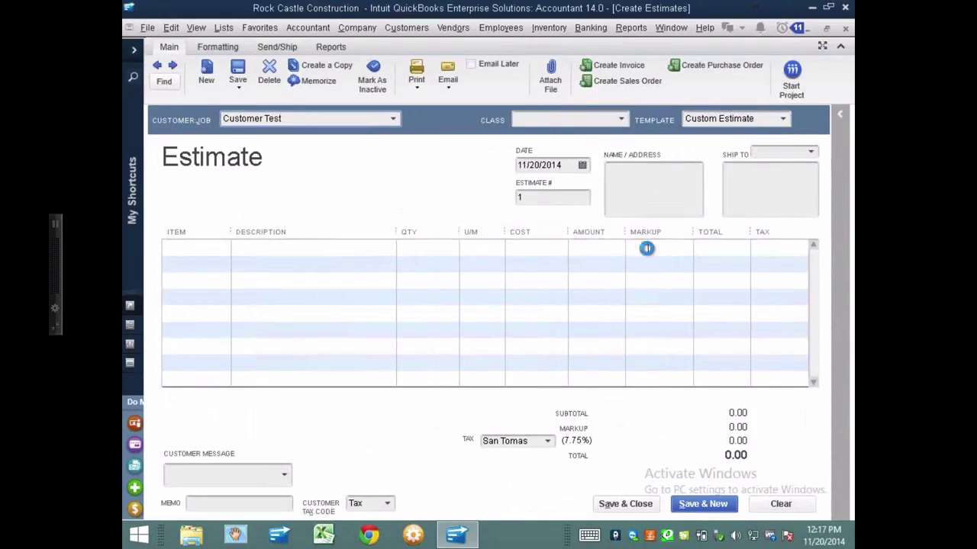
# Step: Try the Proposal, Custom Change Order and Custom Estimate templates, settling on Proposal
pyautogui.click(783, 119)
pyautogui.click(702, 171)
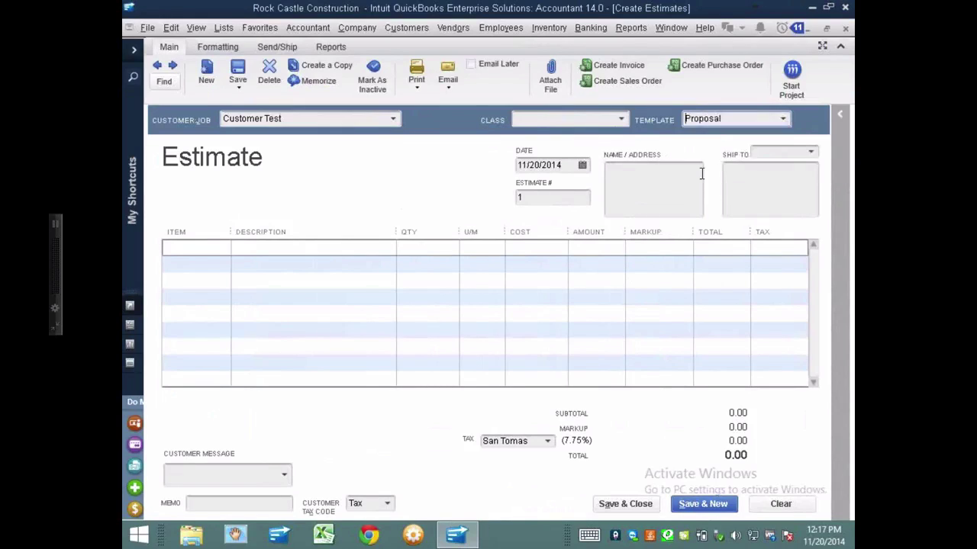
pyautogui.click(798, 119)
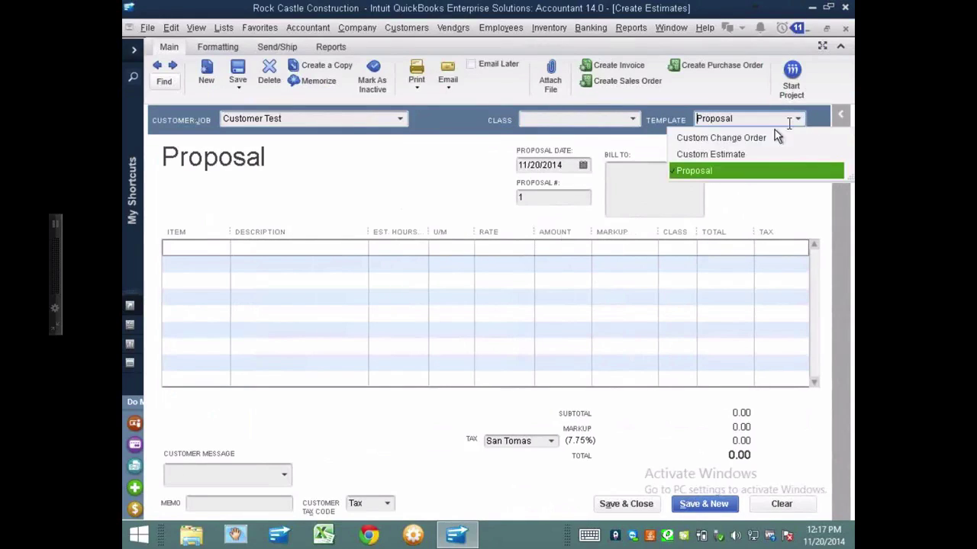
pyautogui.click(755, 136)
pyautogui.click(799, 120)
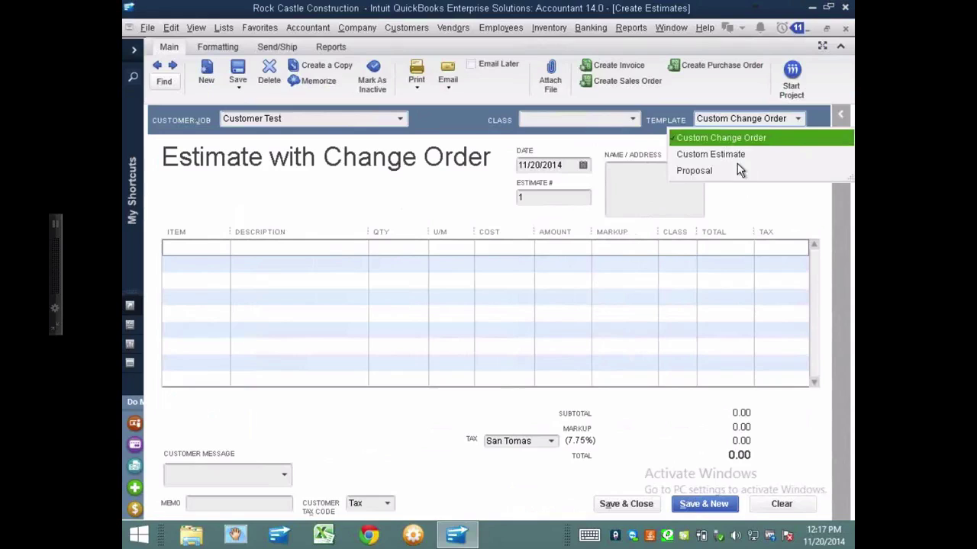
pyautogui.click(756, 153)
pyautogui.click(798, 119)
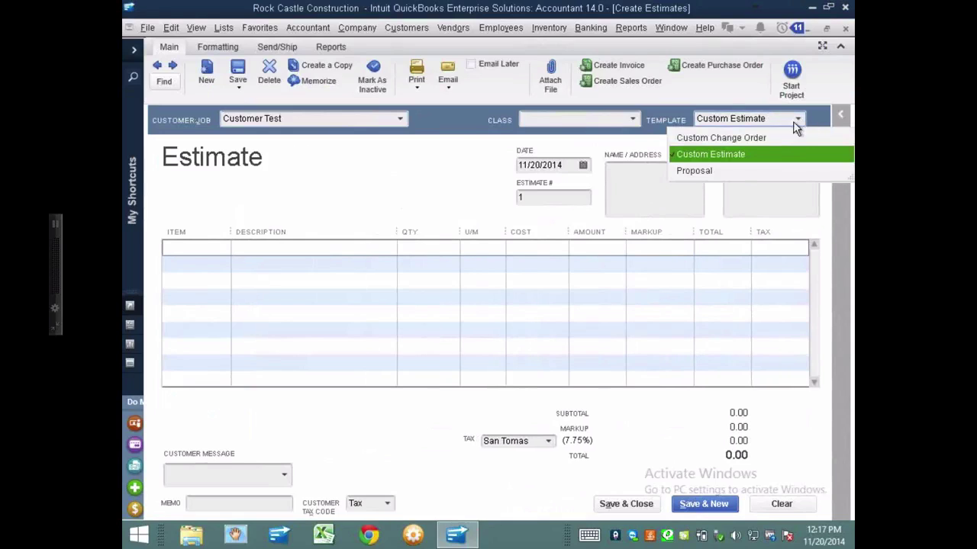
pyautogui.click(739, 172)
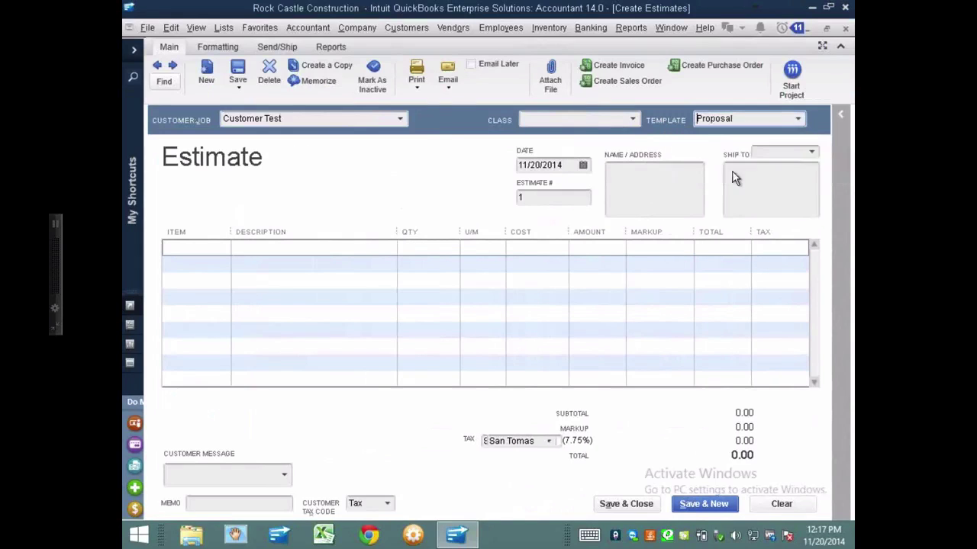
pyautogui.click(225, 48)
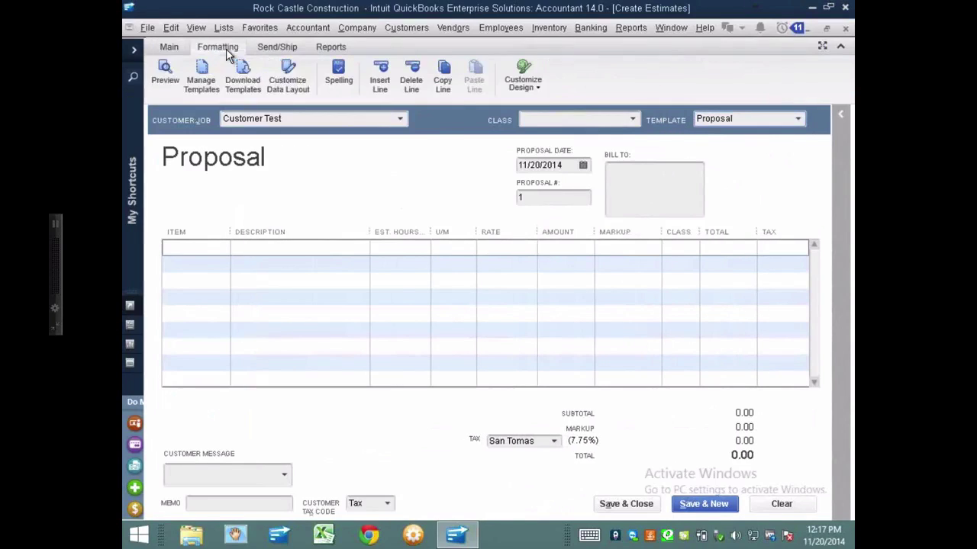
# Step: Make an editable Copy of: Proposal template with the Markup column shown on screen
pyautogui.click(287, 83)
pyautogui.click(443, 253)
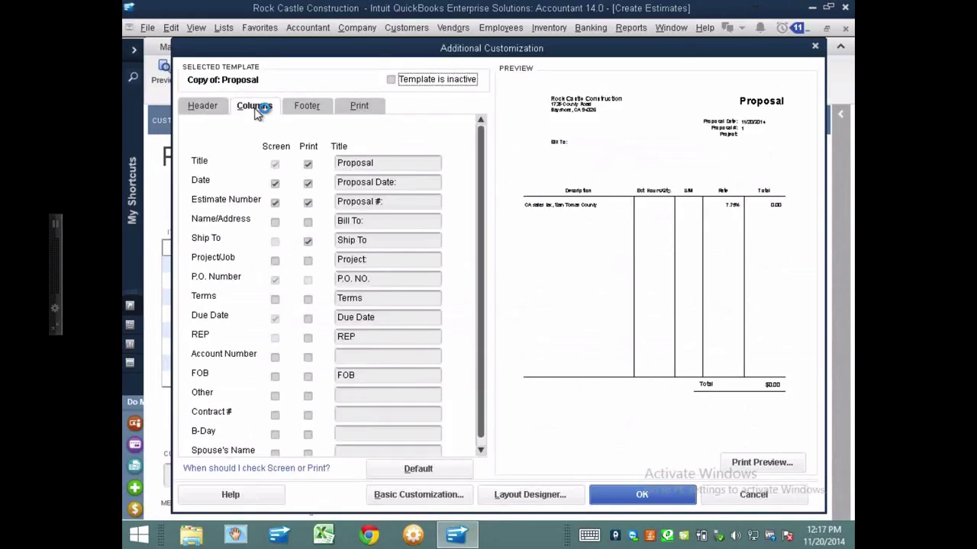
pyautogui.click(254, 107)
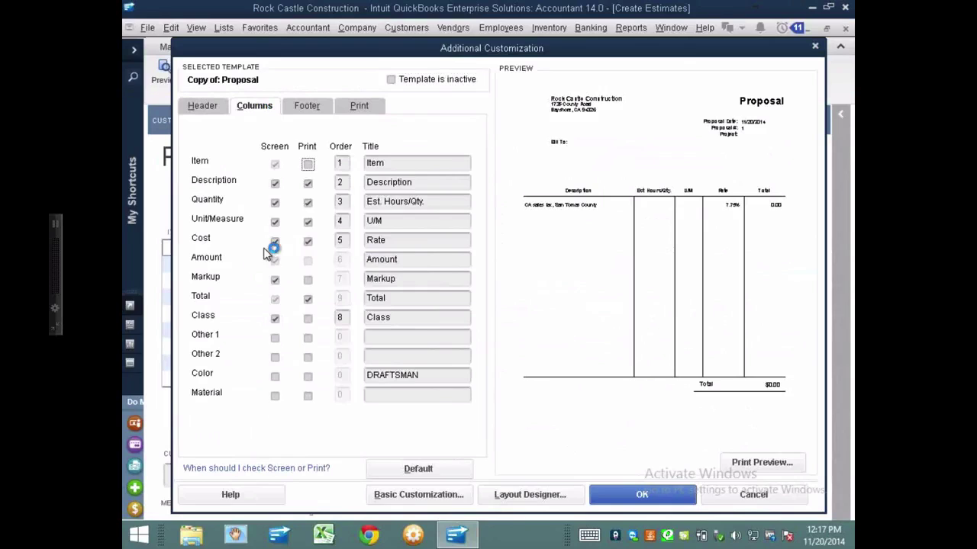
pyautogui.click(275, 280)
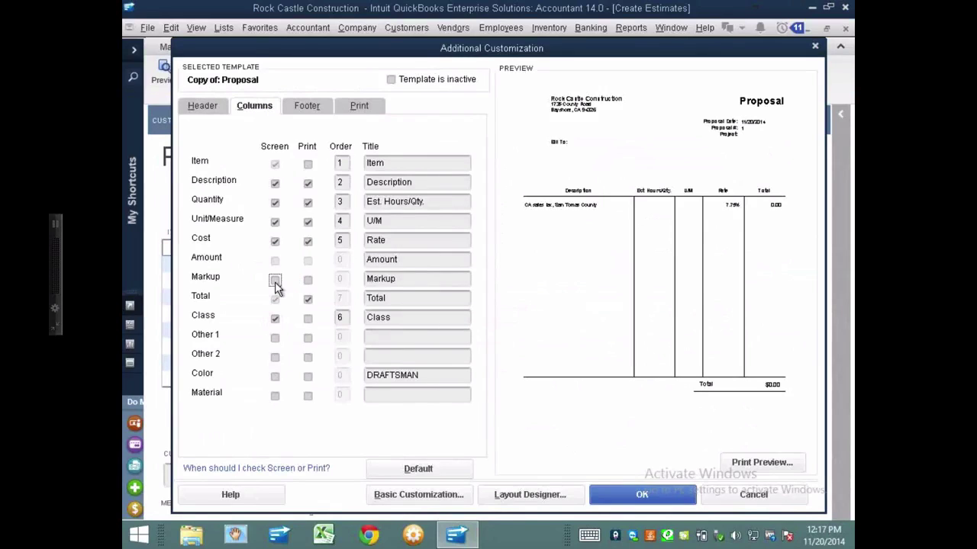
pyautogui.click(648, 494)
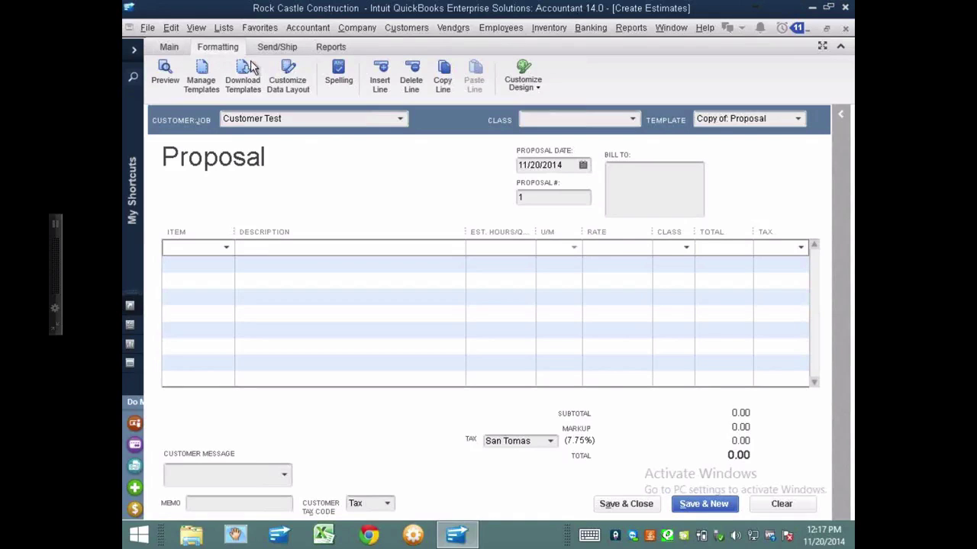
pyautogui.click(284, 73)
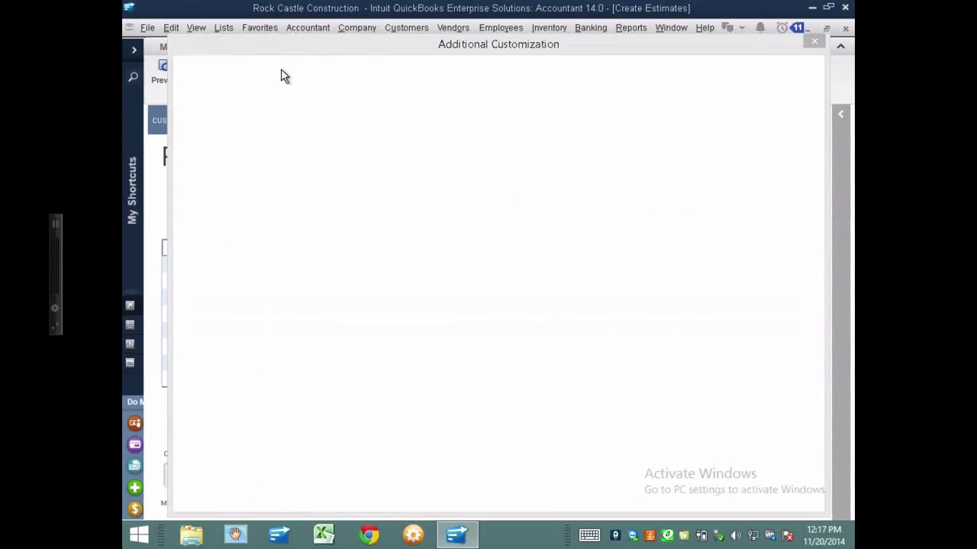
pyautogui.click(254, 107)
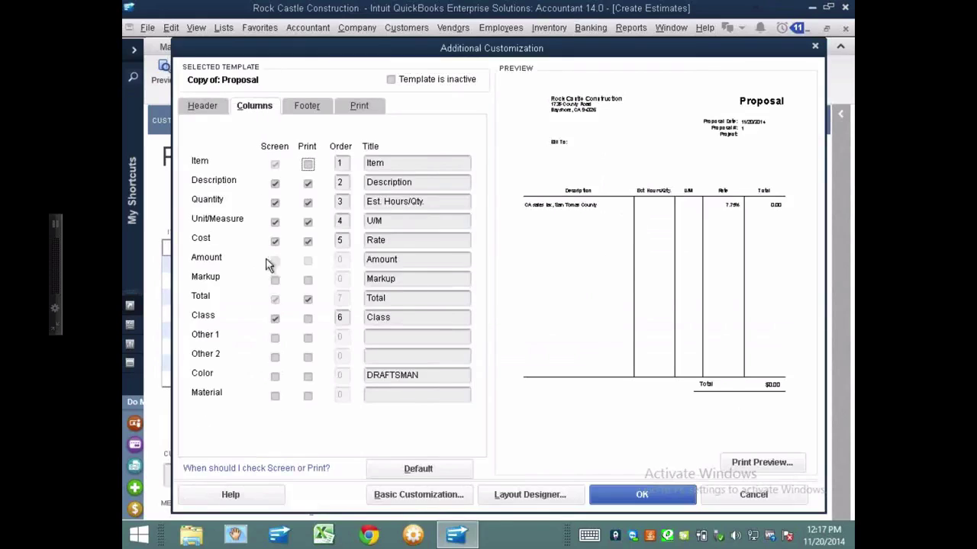
pyautogui.click(274, 280)
pyautogui.click(638, 496)
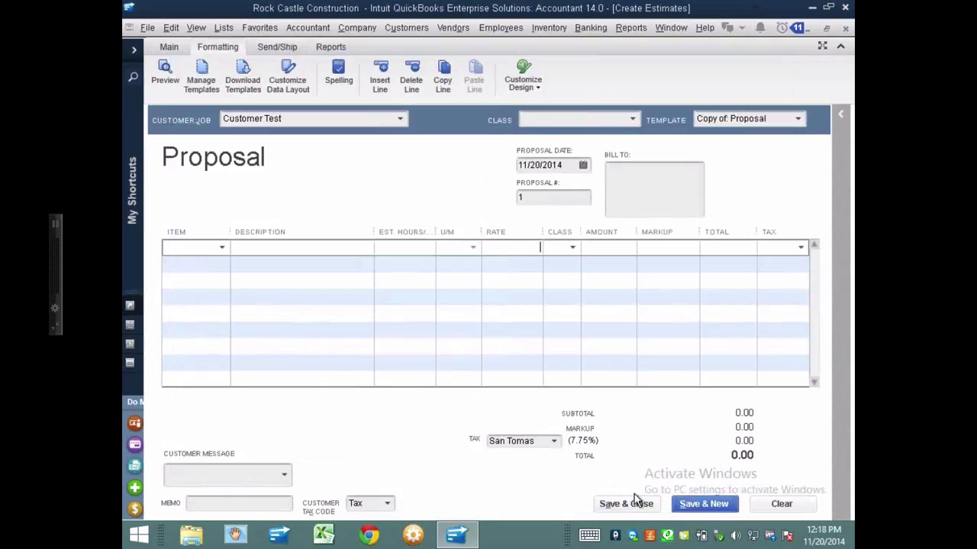
# Step: Add a new Service item 'Wall Installation' marked as performed by a subcontractor
pyautogui.click(222, 248)
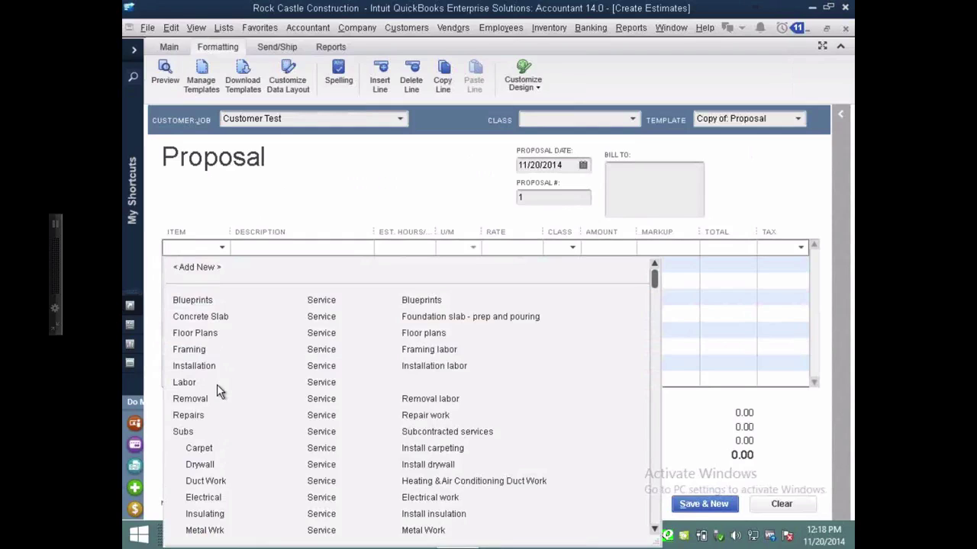
pyautogui.click(203, 270)
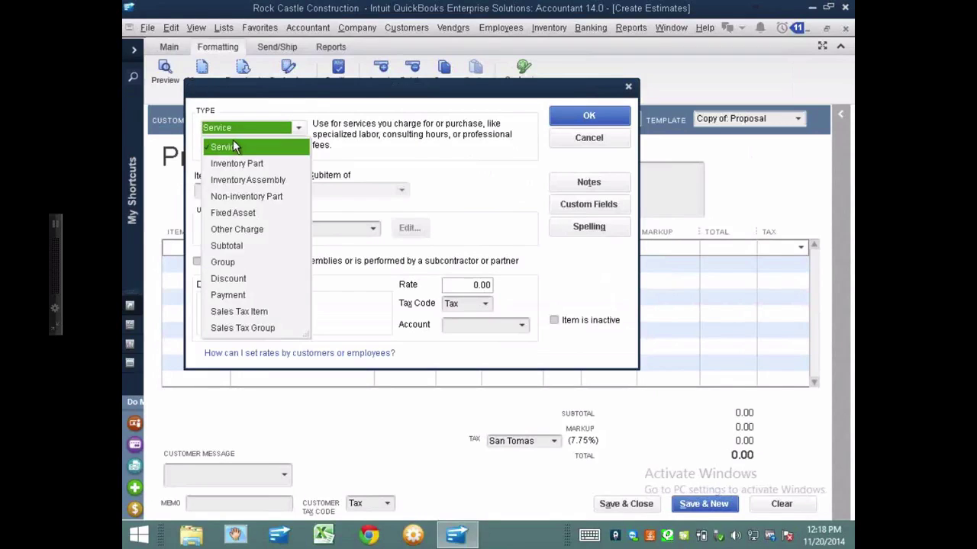
pyautogui.click(233, 142)
pyautogui.write('Wall')
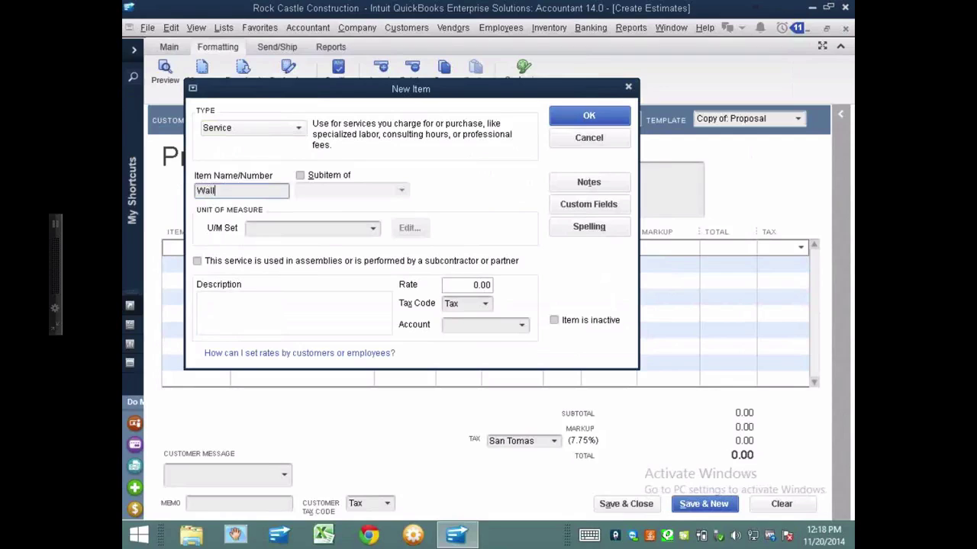
pyautogui.write(' Installation')
pyautogui.click(362, 323)
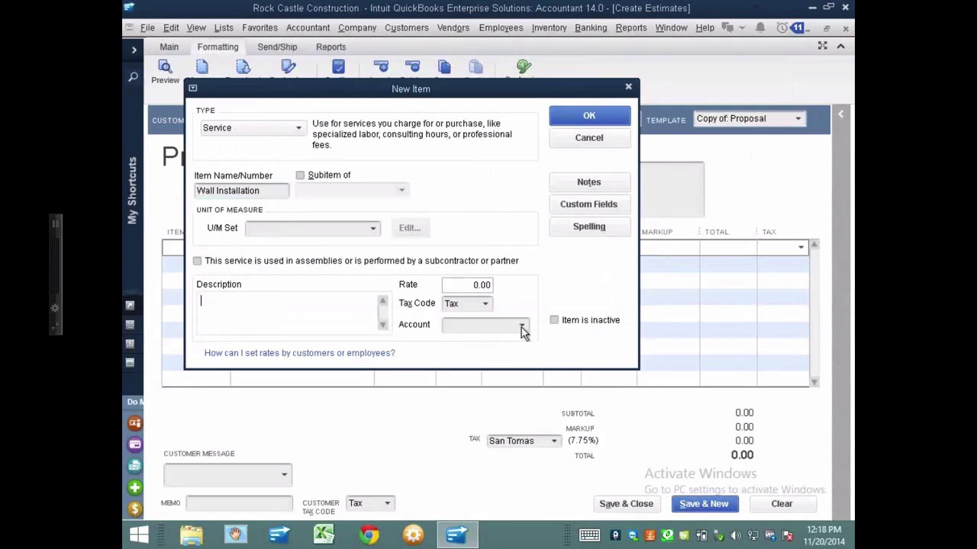
pyautogui.click(197, 262)
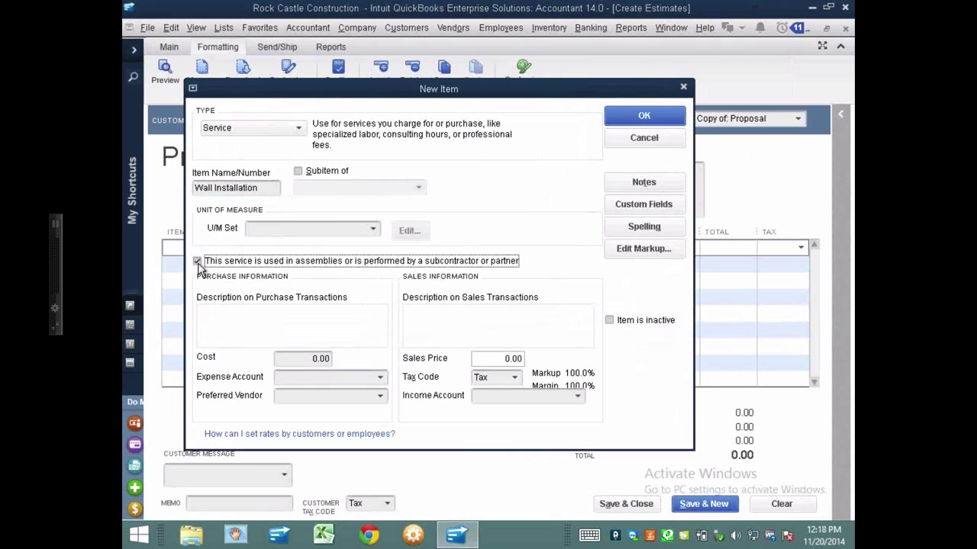
# Step: Give Wall Installation the 54500 Subcontractors expense account and 40100 Construction Income income account, and save it
pyautogui.click(320, 377)
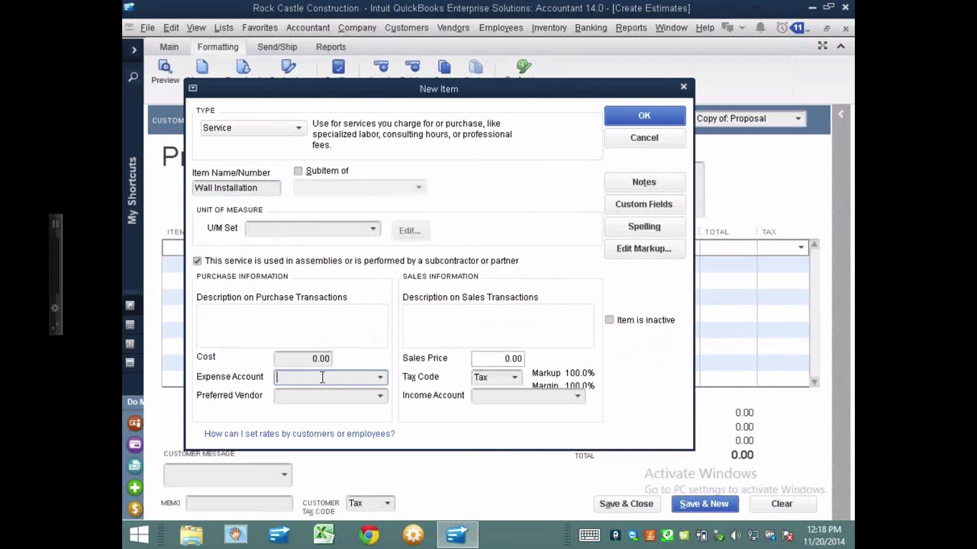
pyautogui.click(382, 378)
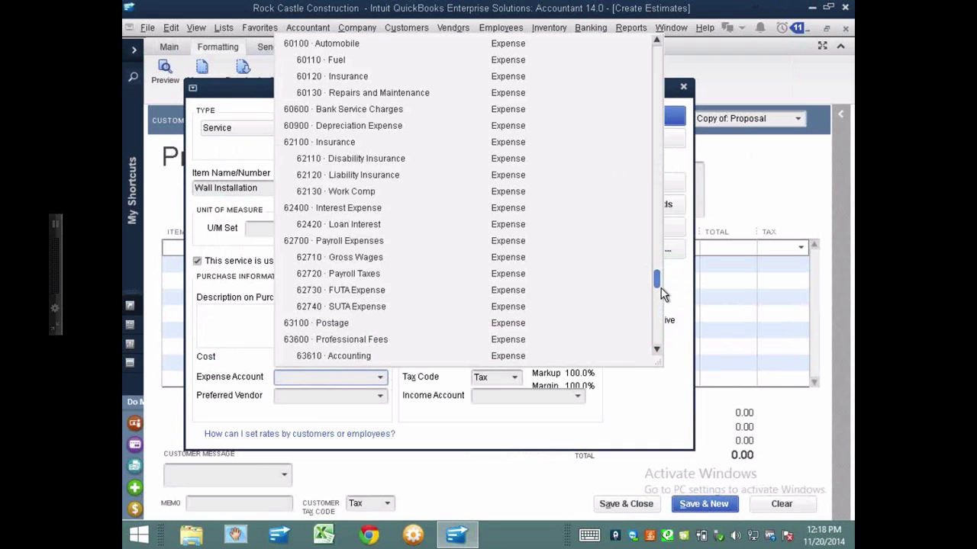
pyautogui.moveTo(659, 272); pyautogui.dragTo(659, 228)
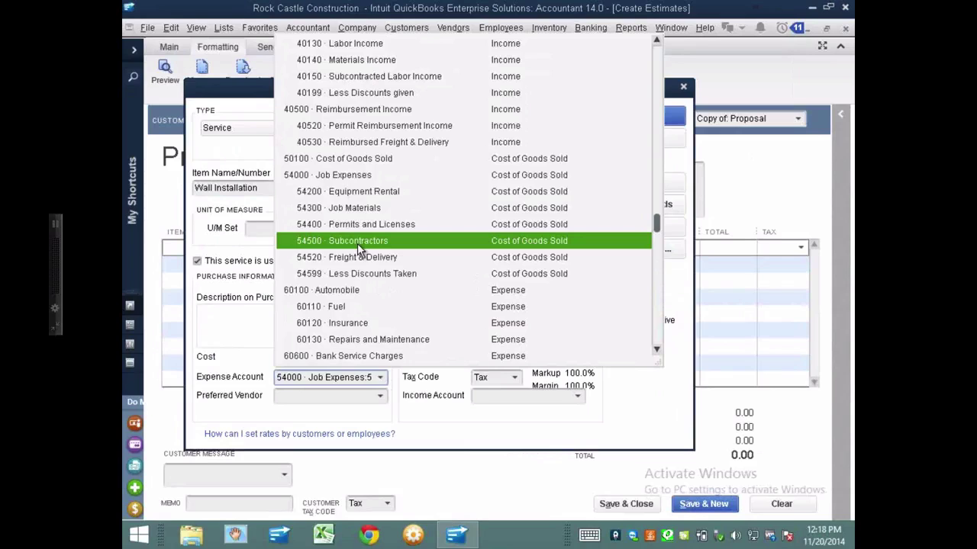
pyautogui.click(357, 244)
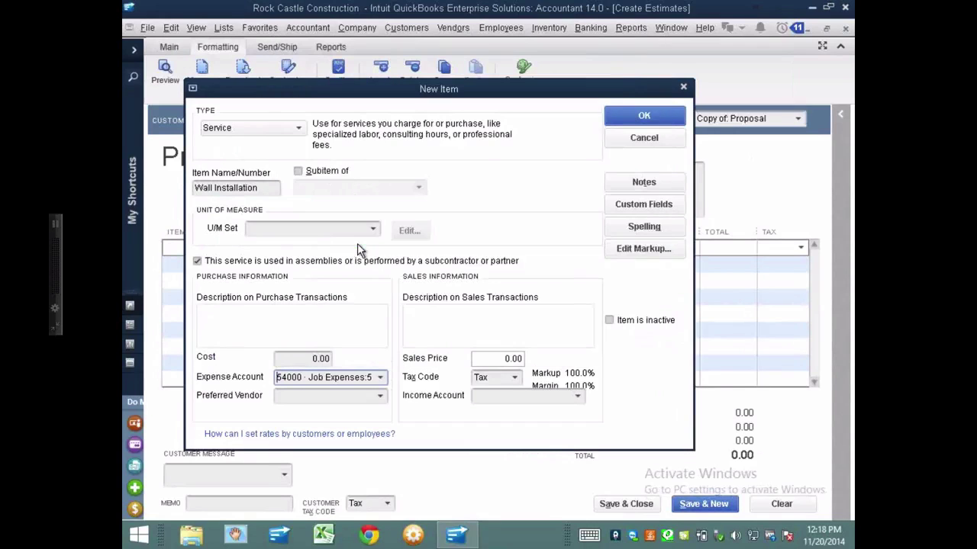
pyautogui.click(579, 397)
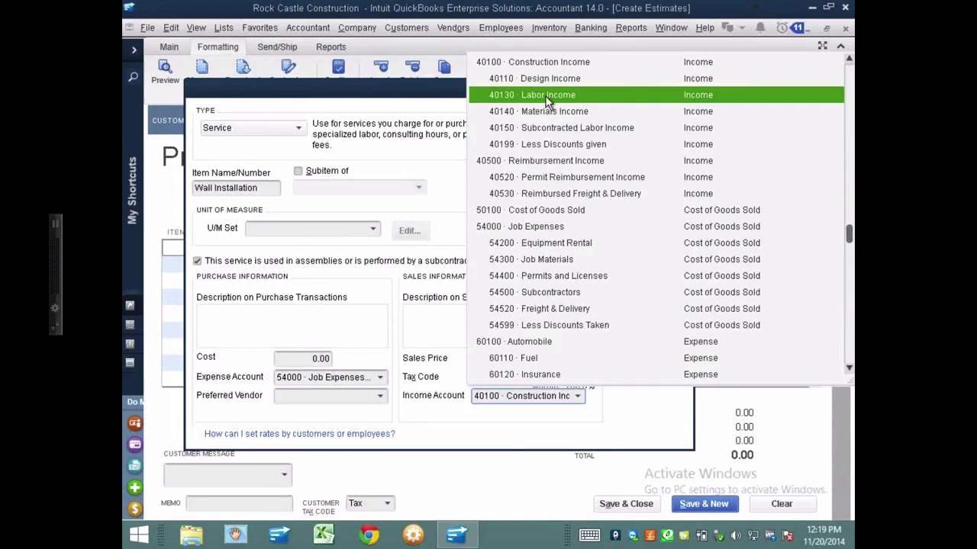
pyautogui.press('Escape')
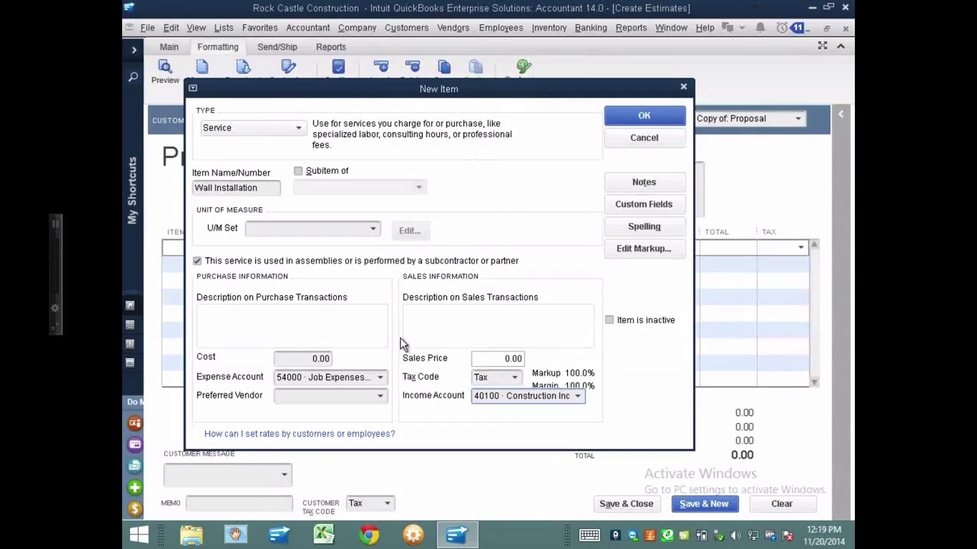
pyautogui.click(346, 377)
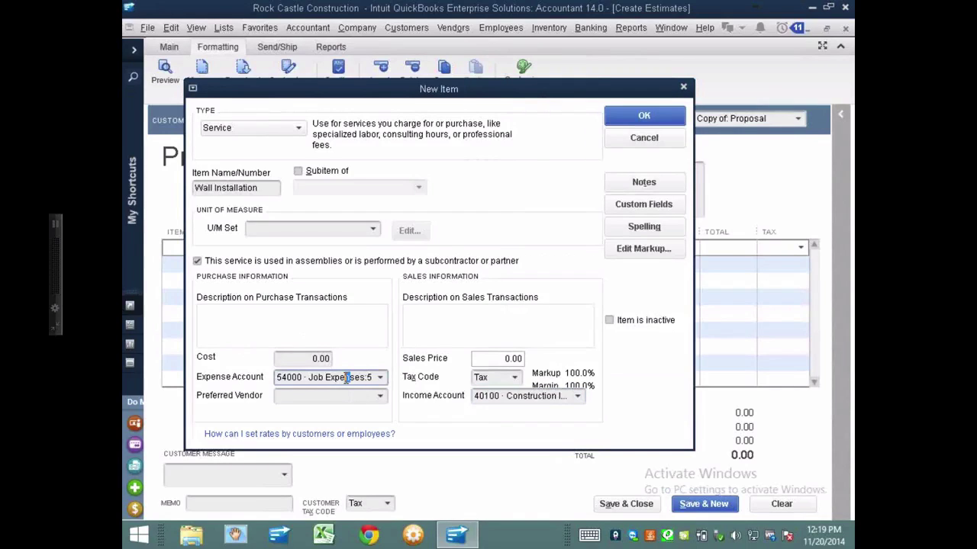
pyautogui.click(518, 395)
pyautogui.click(320, 358)
pyautogui.click(501, 359)
pyautogui.click(644, 119)
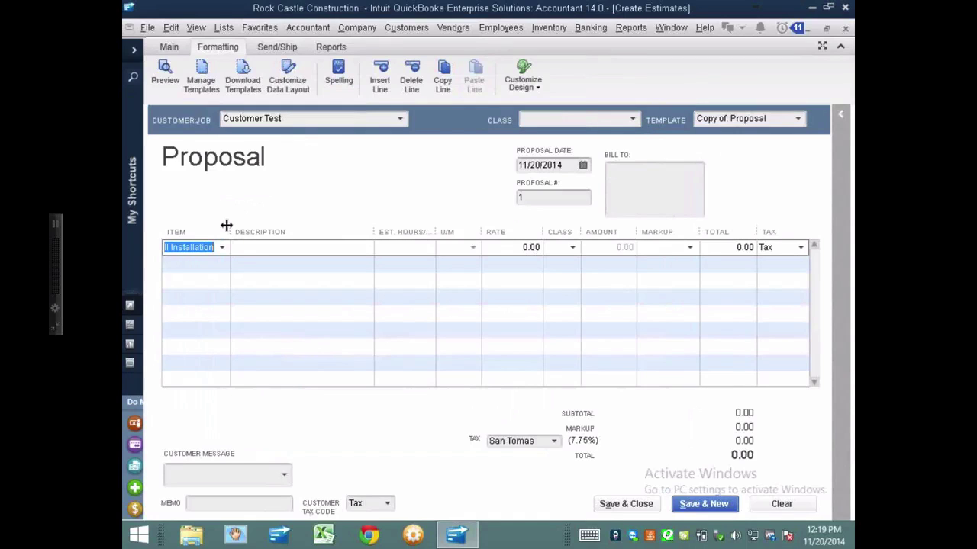
# Step: Enter 12 estimated hours at a 45.00 rate on the Wall Installation line
pyautogui.moveTo(227, 225); pyautogui.dragTo(283, 227)
pyautogui.click(421, 246)
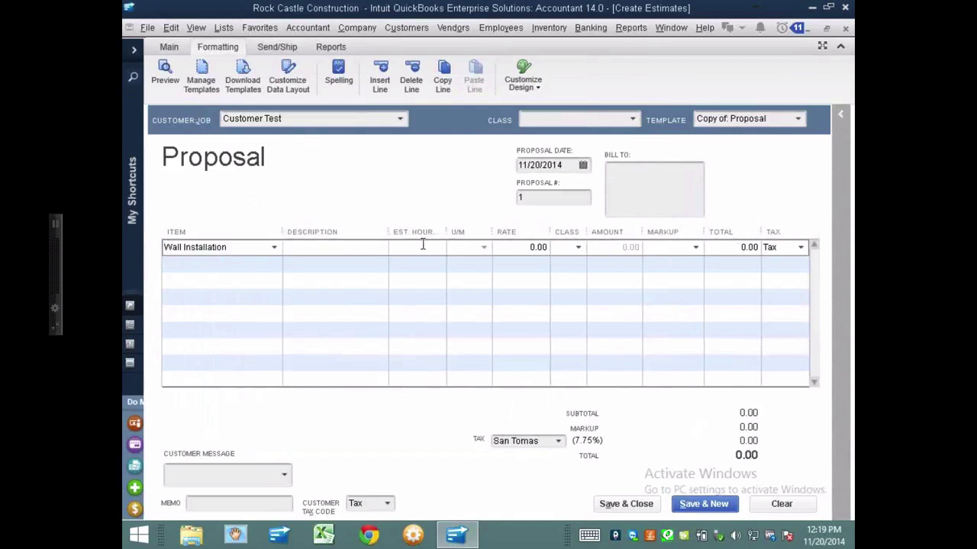
pyautogui.write('12')
pyautogui.press('Tab')
pyautogui.write('45')
pyautogui.press('Tab')
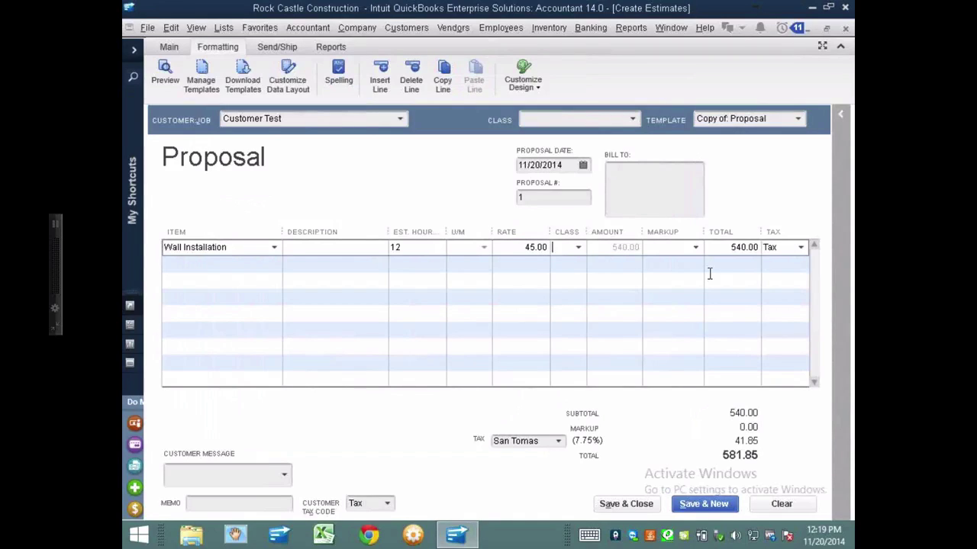
# Step: Add a 120 markup (1,440.00) and make the line non-taxable, totalling 1,980.00
pyautogui.click(729, 246)
pyautogui.moveTo(729, 246); pyautogui.dragTo(820, 253)
pyautogui.click(669, 248)
pyautogui.write('120')
pyautogui.press('Tab')
pyautogui.press('Tab')
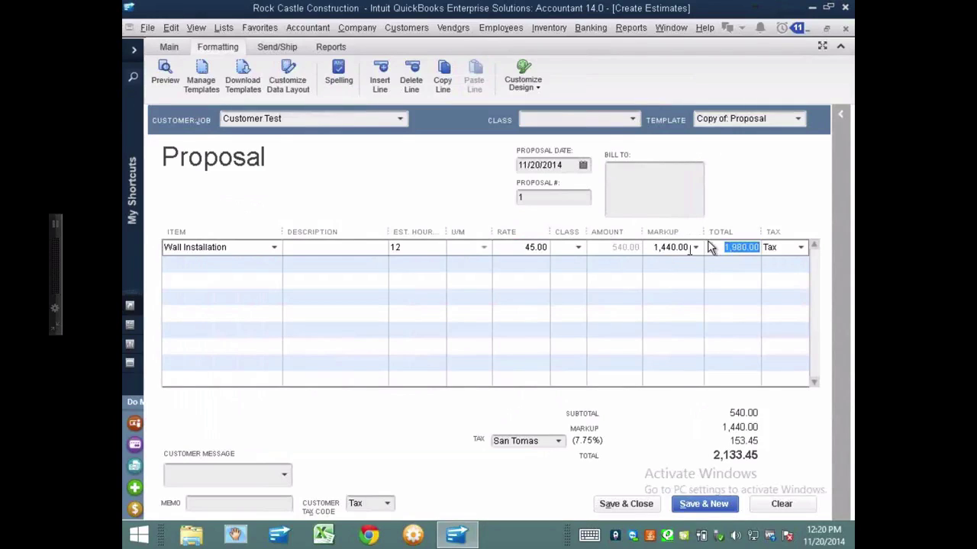
pyautogui.click(794, 247)
pyautogui.click(665, 317)
pyautogui.click(637, 313)
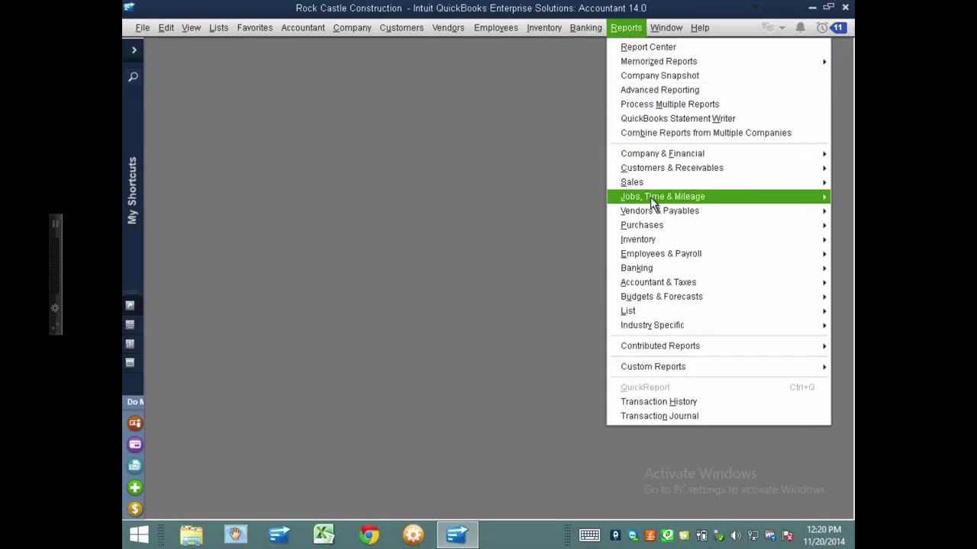
# Step: Open the Job Estimates vs. Actuals Summary report and maximize it
pyautogui.moveTo(649, 197)
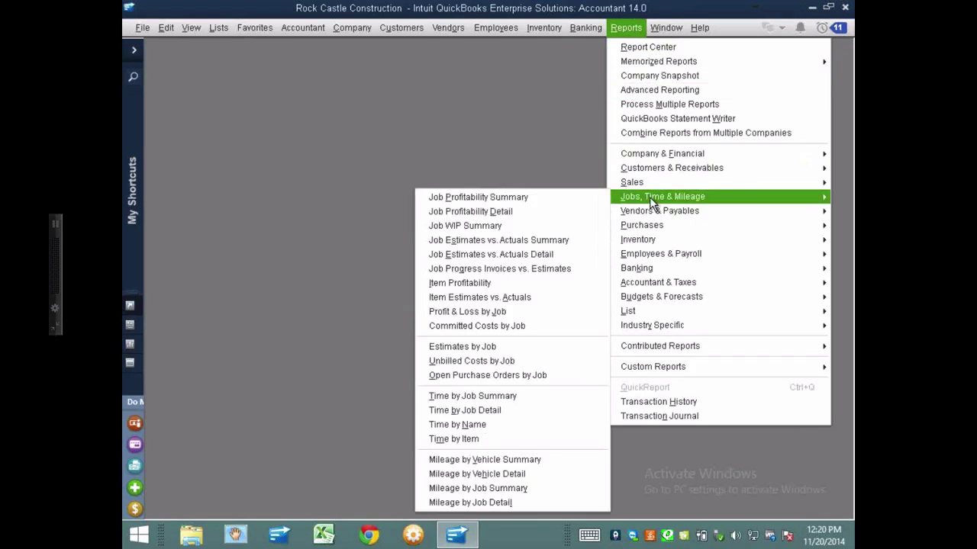
pyautogui.click(519, 240)
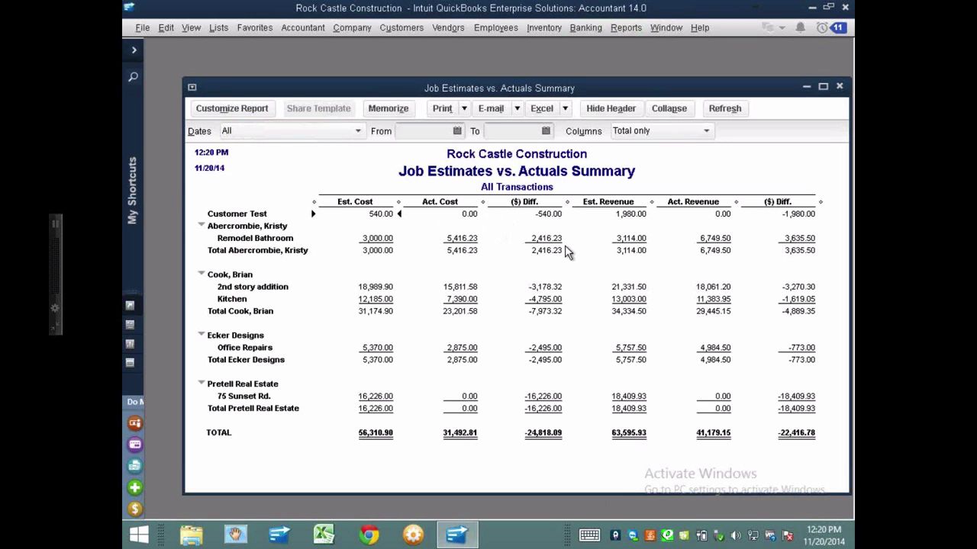
pyautogui.click(392, 104)
pyautogui.click(423, 179)
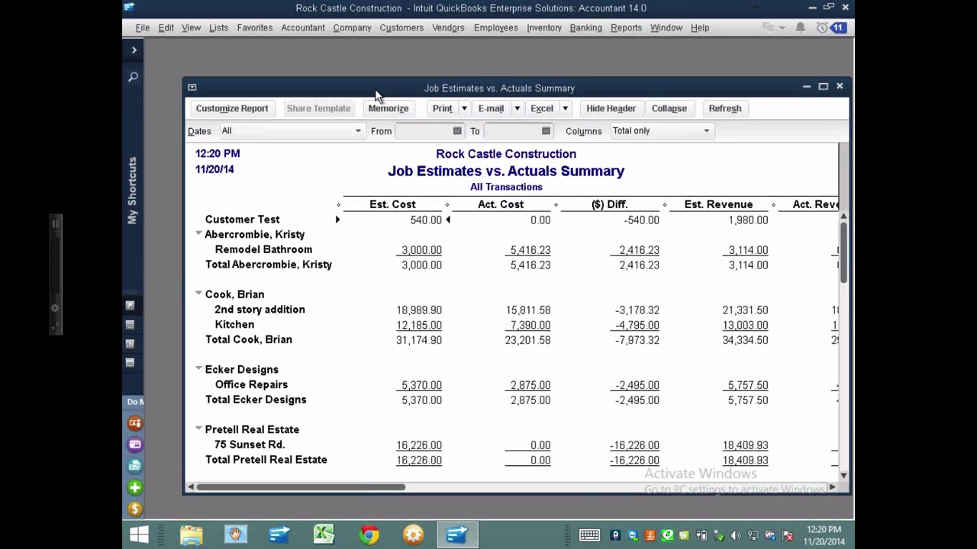
pyautogui.doubleClick(374, 89)
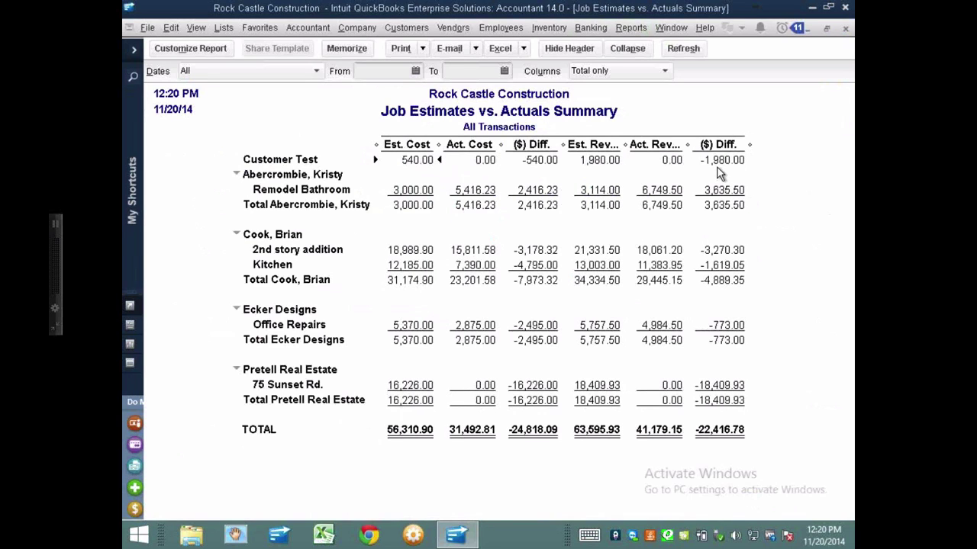
pyautogui.click(673, 28)
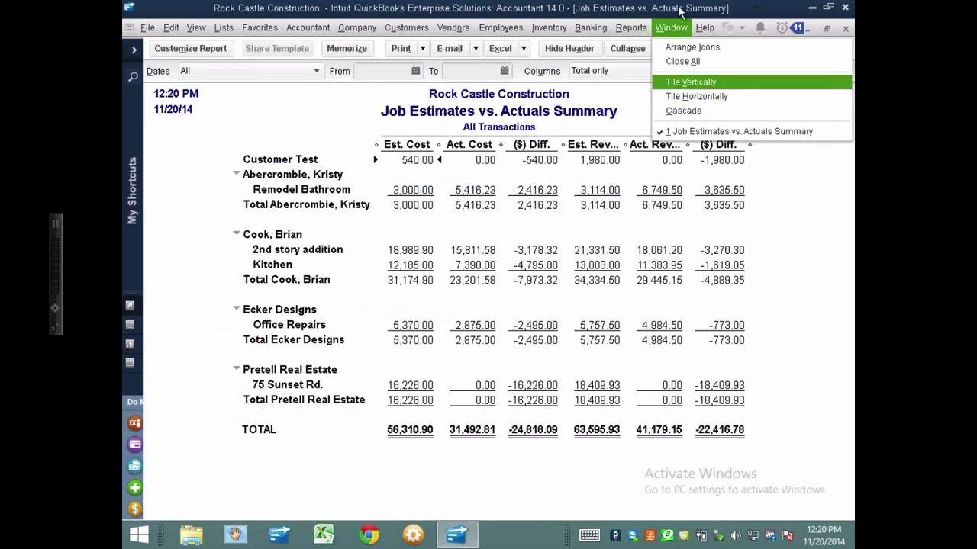
pyautogui.click(666, 29)
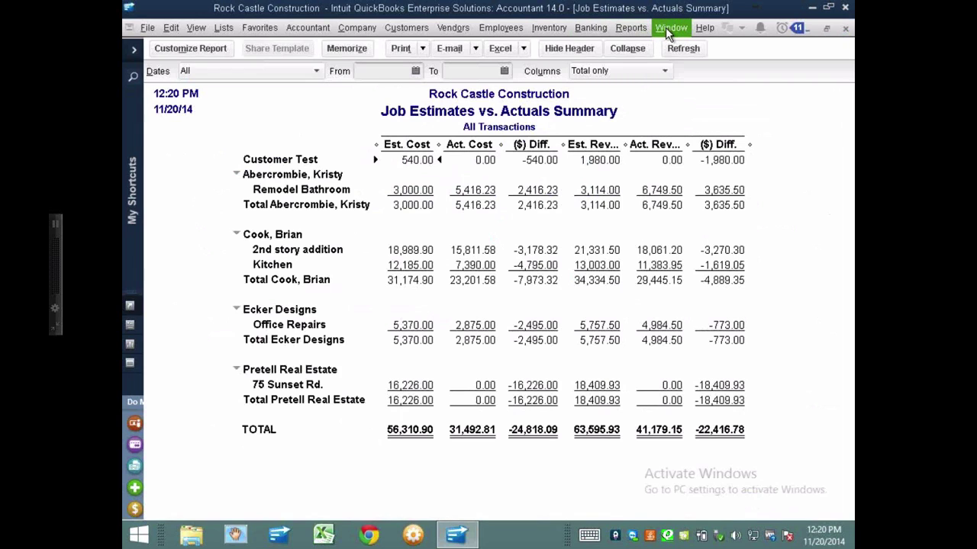
# Step: Filter the report by Name to Customer Test only
pyautogui.click(171, 49)
pyautogui.click(383, 108)
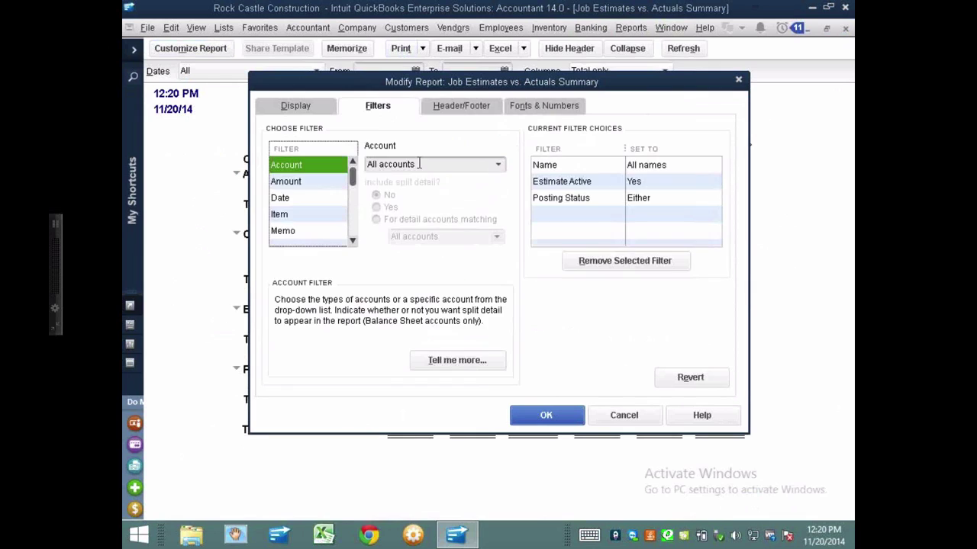
pyautogui.scroll(-1, 296, 190)
pyautogui.click(297, 194)
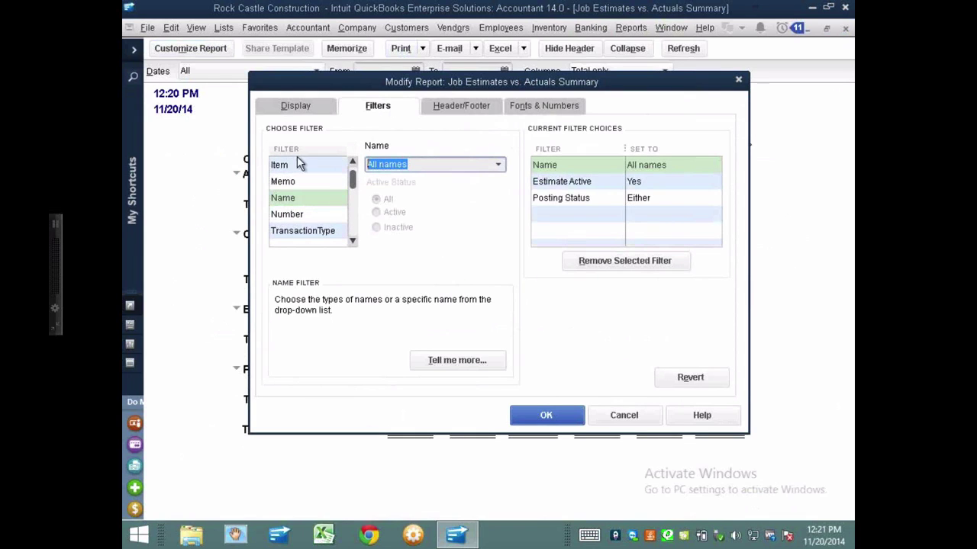
pyautogui.write('Custom Kitchens of Bayshore')
pyautogui.press('Tab')
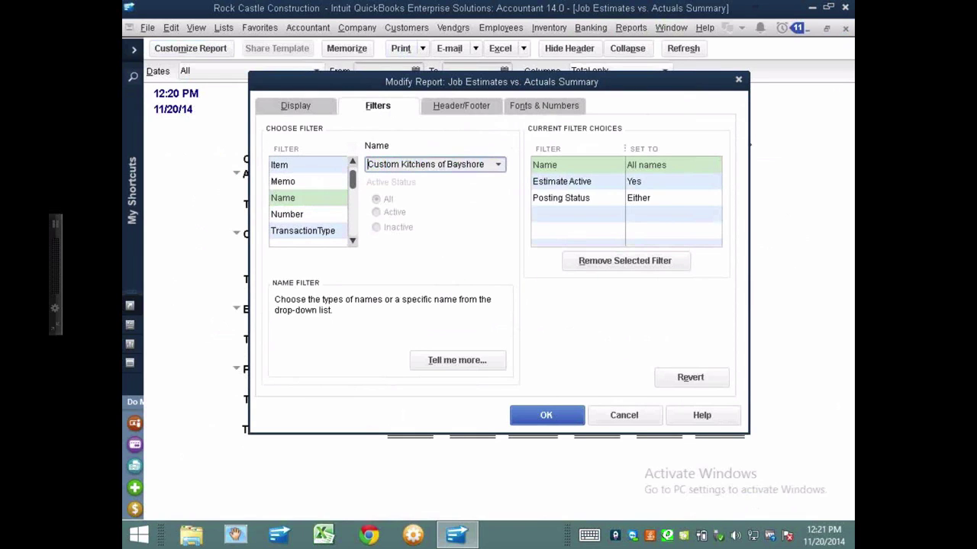
pyautogui.write('tomer Test')
pyautogui.click(545, 414)
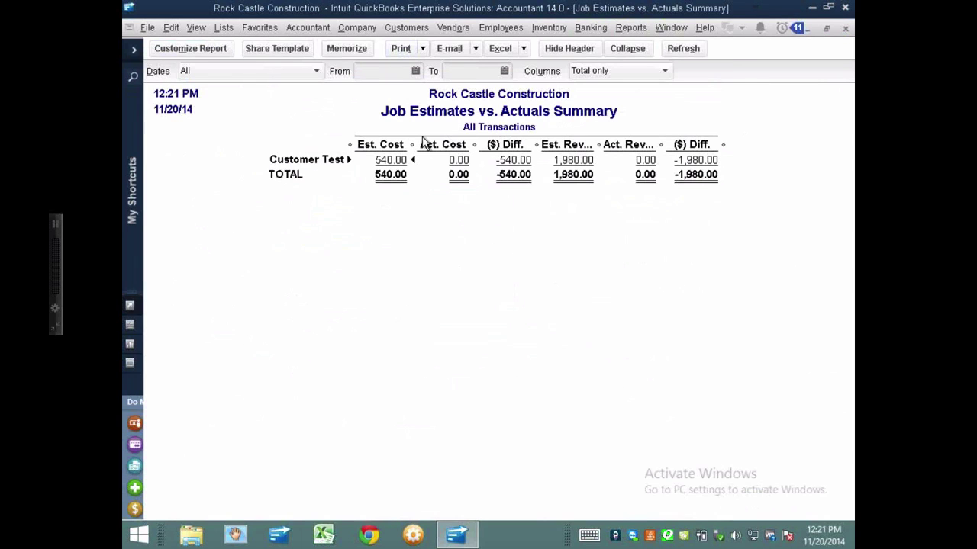
# Step: Start a new check to the first vendor with a Wall Installation item line
pyautogui.hotkey('ctrl', 'w')
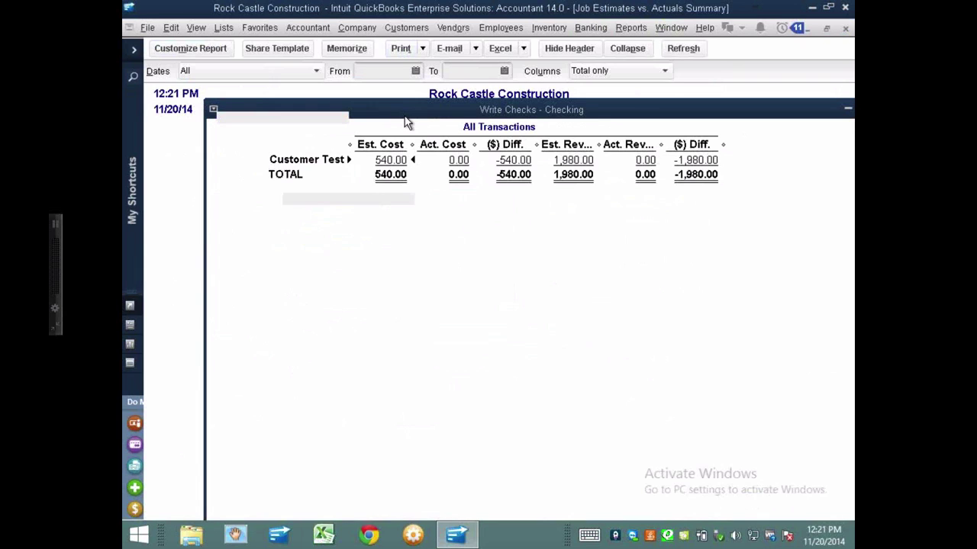
pyautogui.press('Escape')
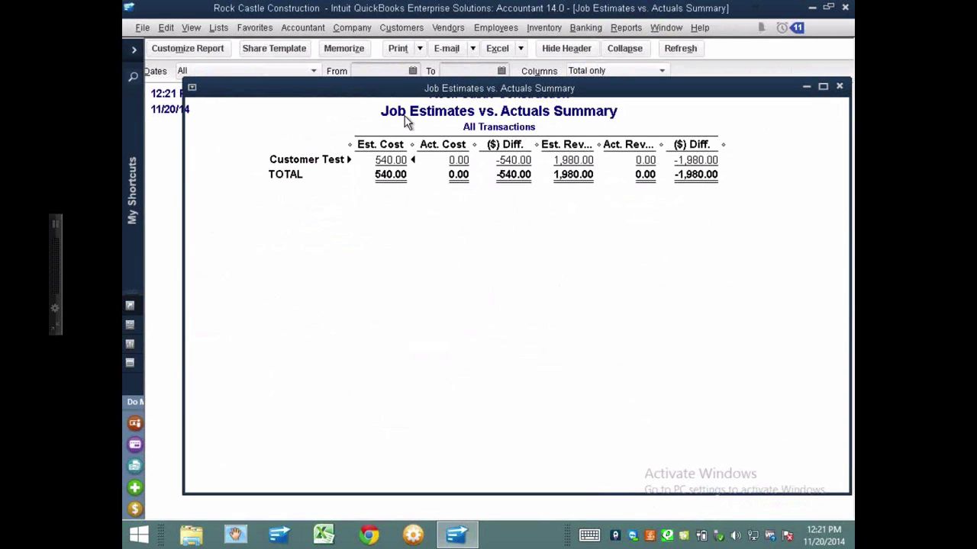
pyautogui.hotkey('ctrl', 'w')
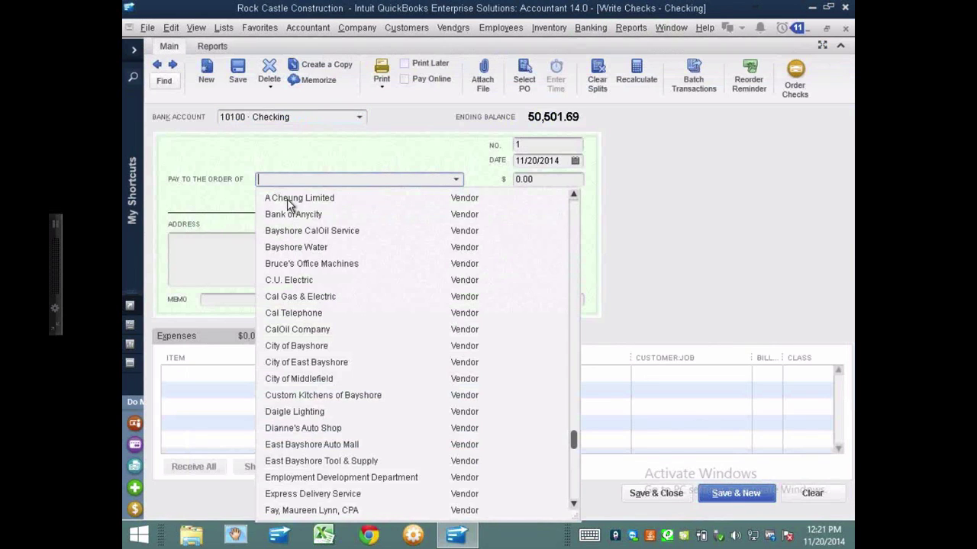
pyautogui.click(290, 200)
pyautogui.click(220, 373)
pyautogui.write('W')
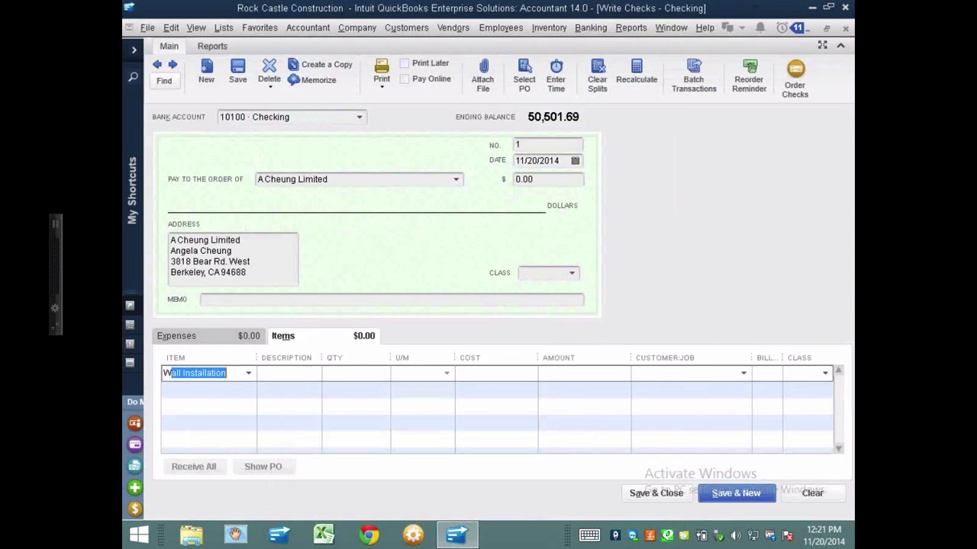
pyautogui.write('al')
pyautogui.click(210, 336)
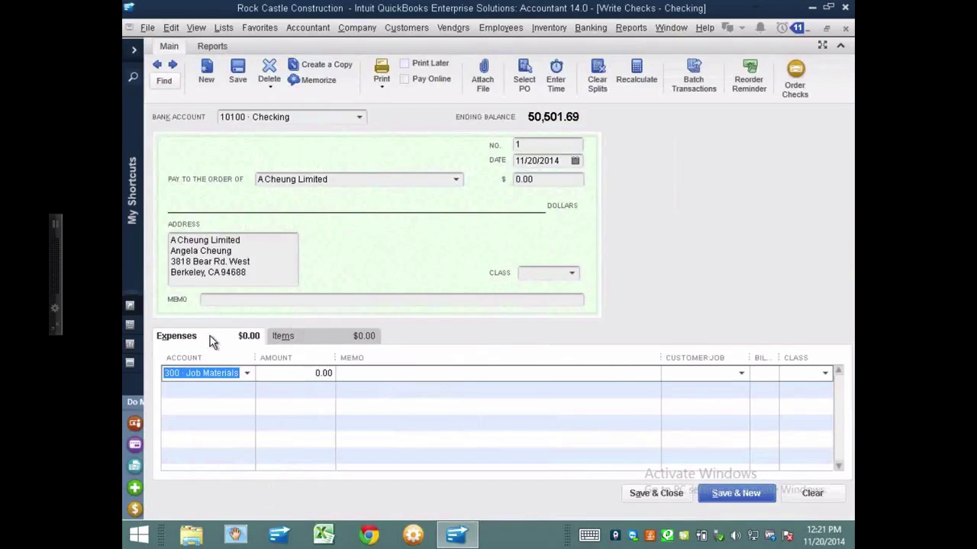
pyautogui.click(306, 336)
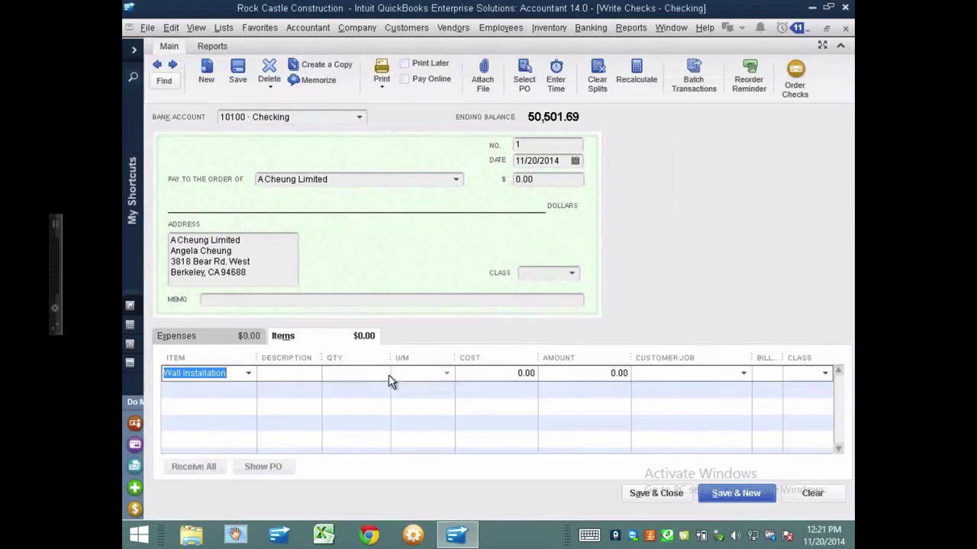
pyautogui.click(294, 373)
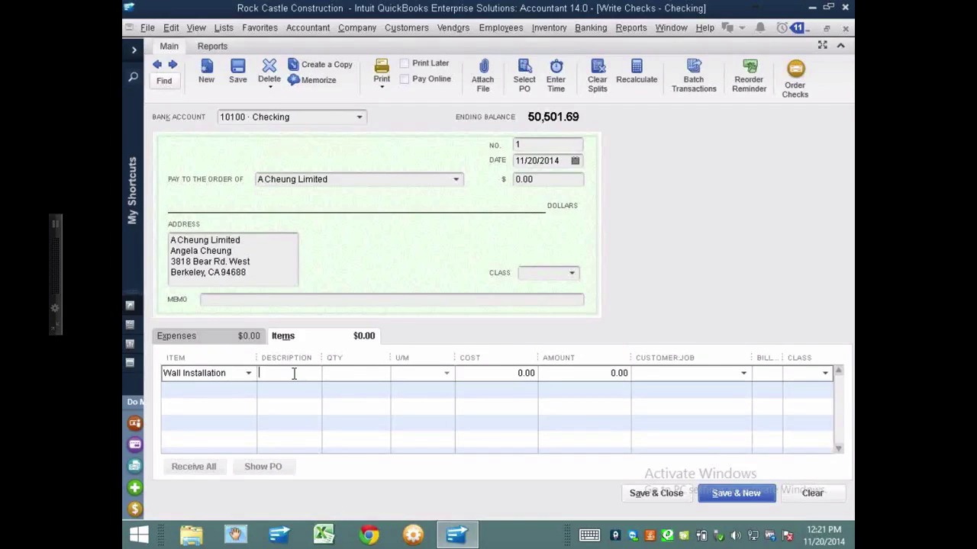
# Step: Enter quantity 13 at 45.00 cost, charge the line to Customer Test, and save the check
pyautogui.click(337, 373)
pyautogui.write('13')
pyautogui.press('Tab')
pyautogui.write('45')
pyautogui.press('Tab')
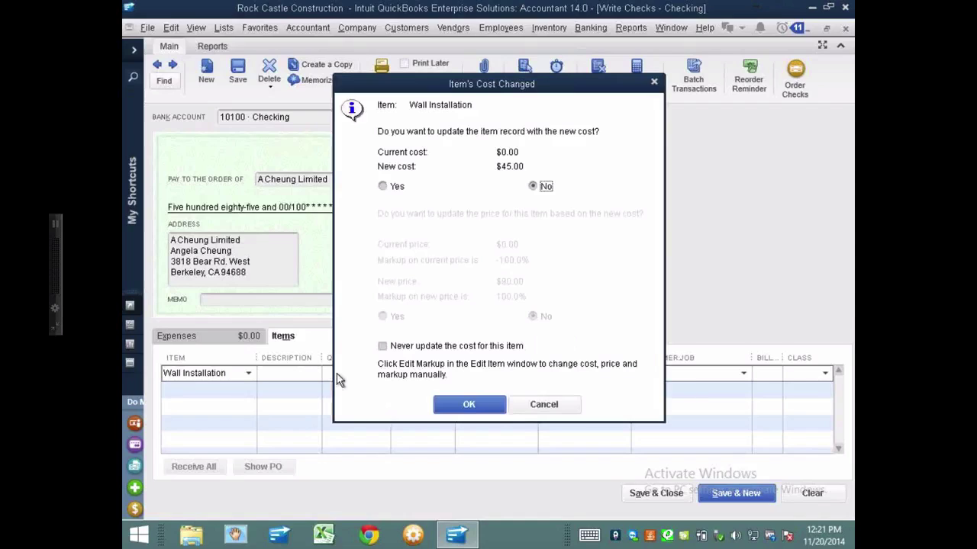
pyautogui.click(539, 410)
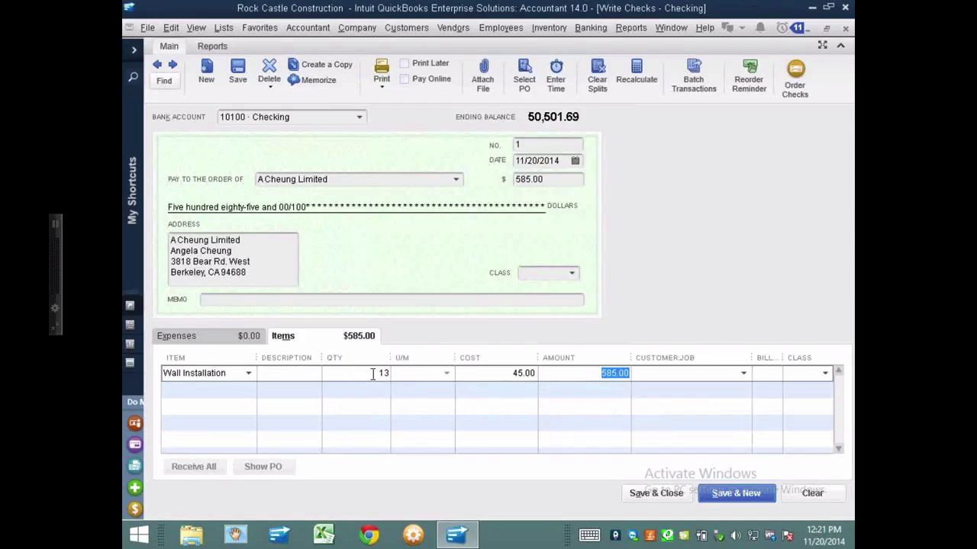
pyautogui.press('Tab')
pyautogui.write('Cus')
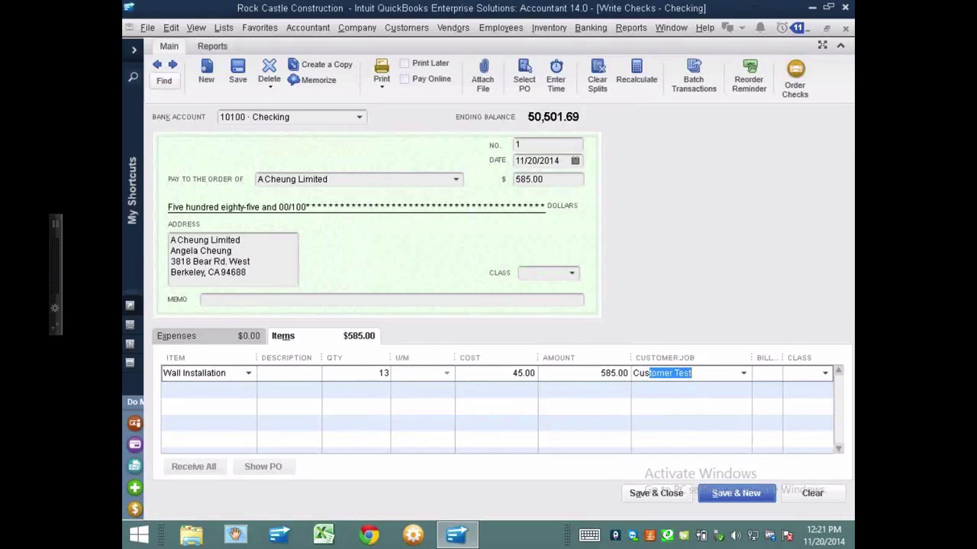
pyautogui.click(648, 496)
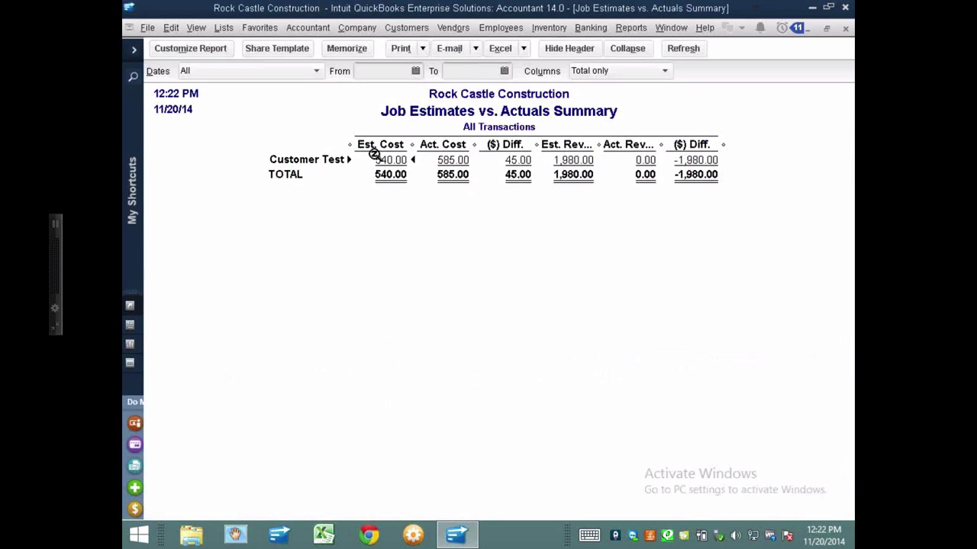
# Step: Tick both % Difference boxes for cost and revenue in Customize Report's Display settings
pyautogui.click(193, 50)
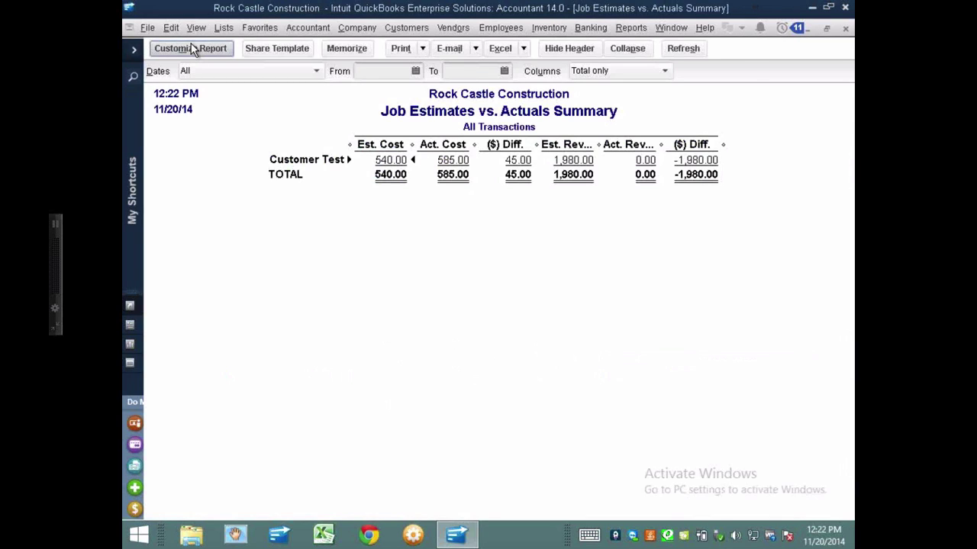
pyautogui.click(622, 258)
pyautogui.click(621, 281)
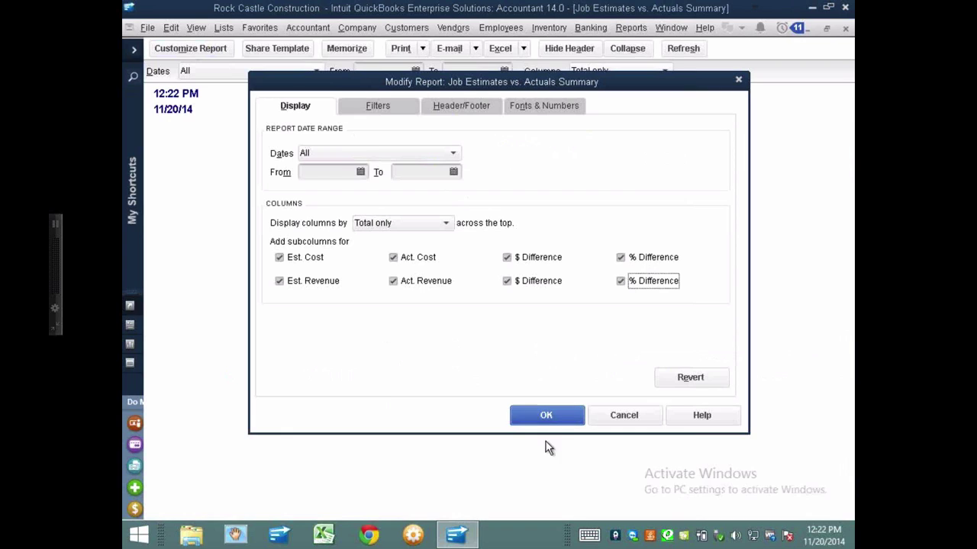
pyautogui.click(543, 415)
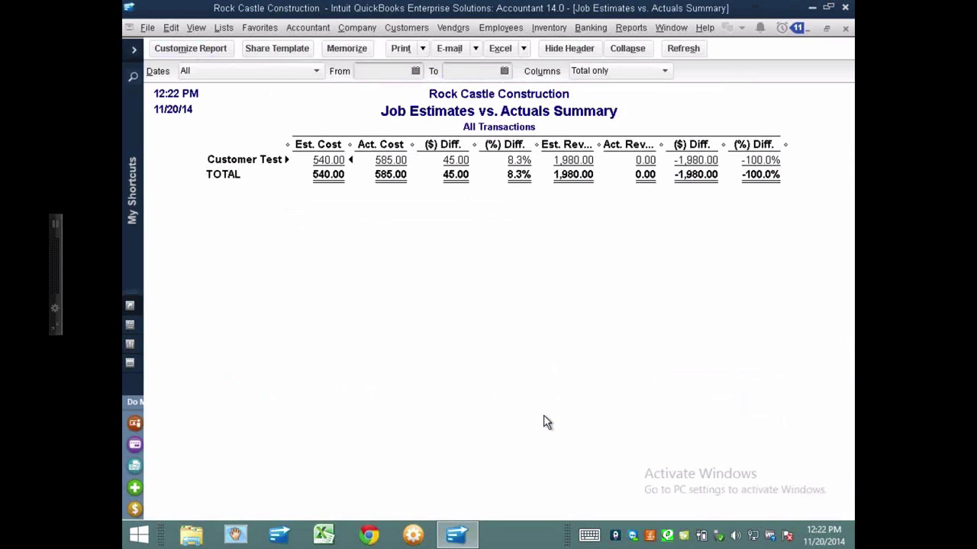
# Step: Load the Customer Test proposal and create an invoice for 100% of its 1,980.00 estimate
pyautogui.click(413, 27)
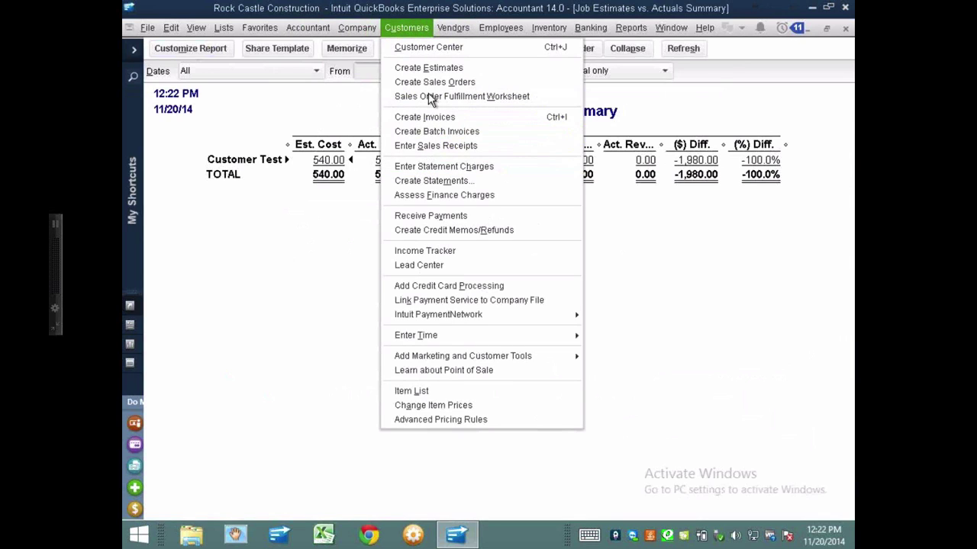
pyautogui.click(430, 70)
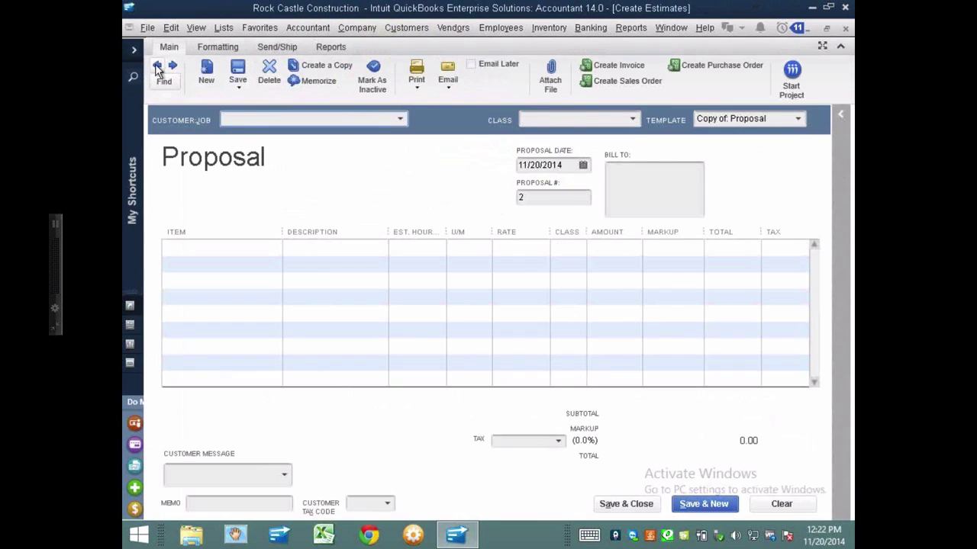
pyautogui.click(157, 66)
pyautogui.click(157, 66)
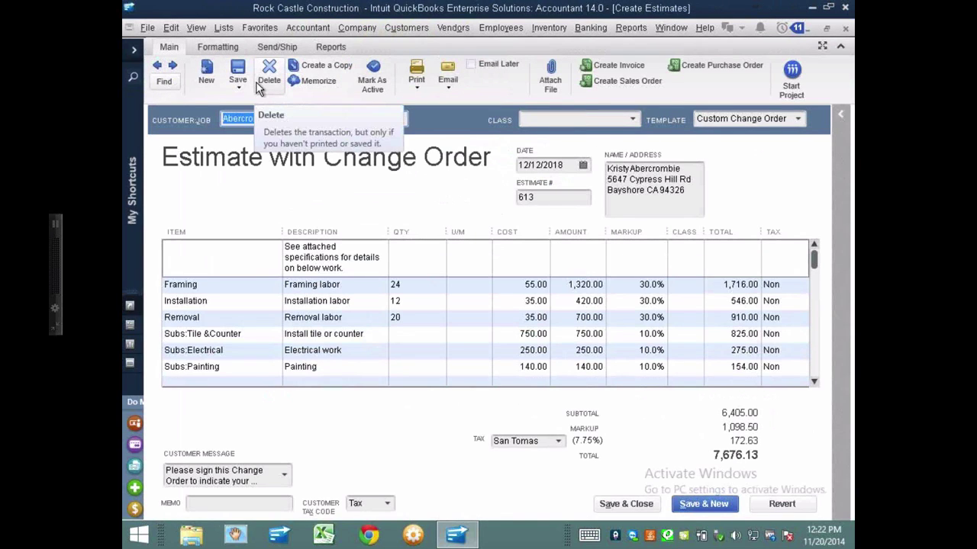
pyautogui.hotkey('ctrl', 'f')
pyautogui.press('Return')
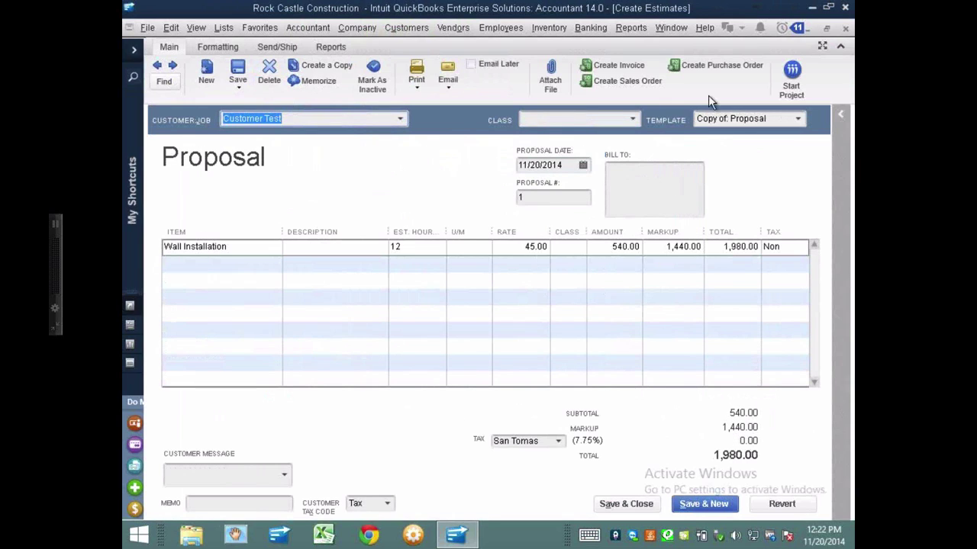
pyautogui.click(637, 67)
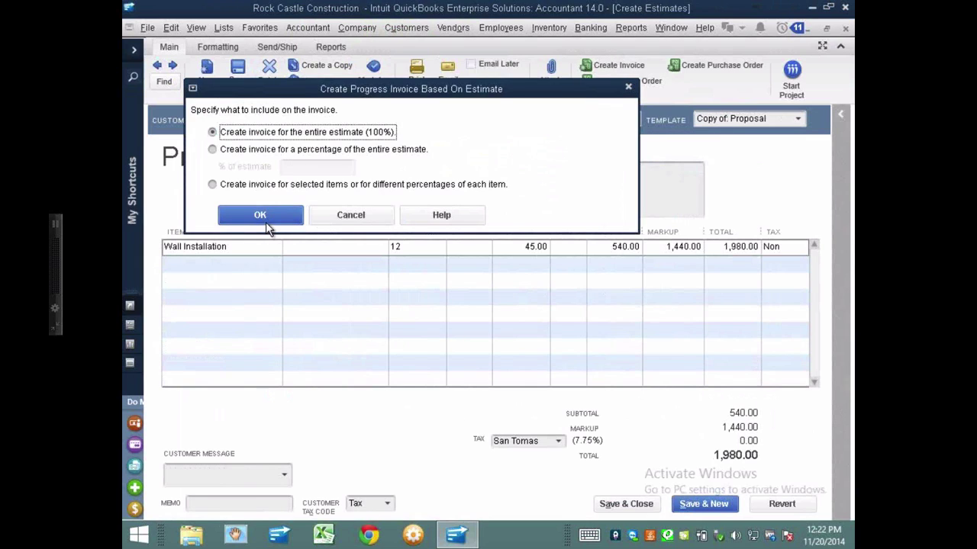
pyautogui.click(266, 224)
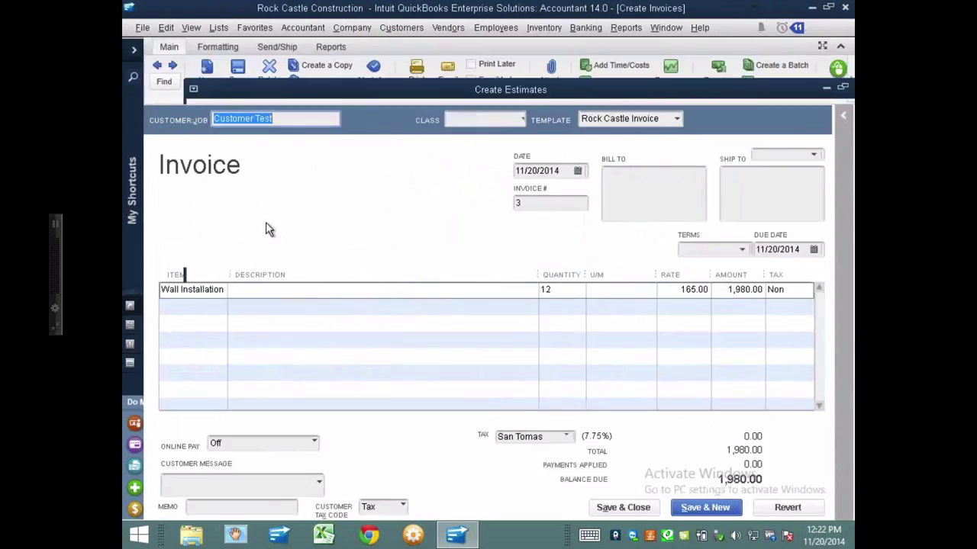
# Step: Add a Wall Installation line at -200 rate described 'For repairs incurred by client'
pyautogui.click(760, 291)
pyautogui.click(666, 295)
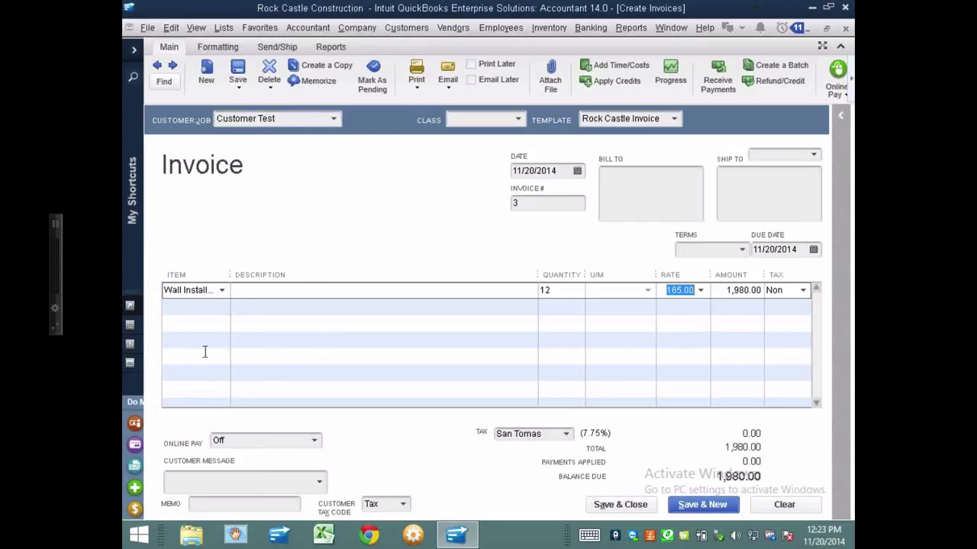
pyautogui.click(187, 306)
pyautogui.write('W')
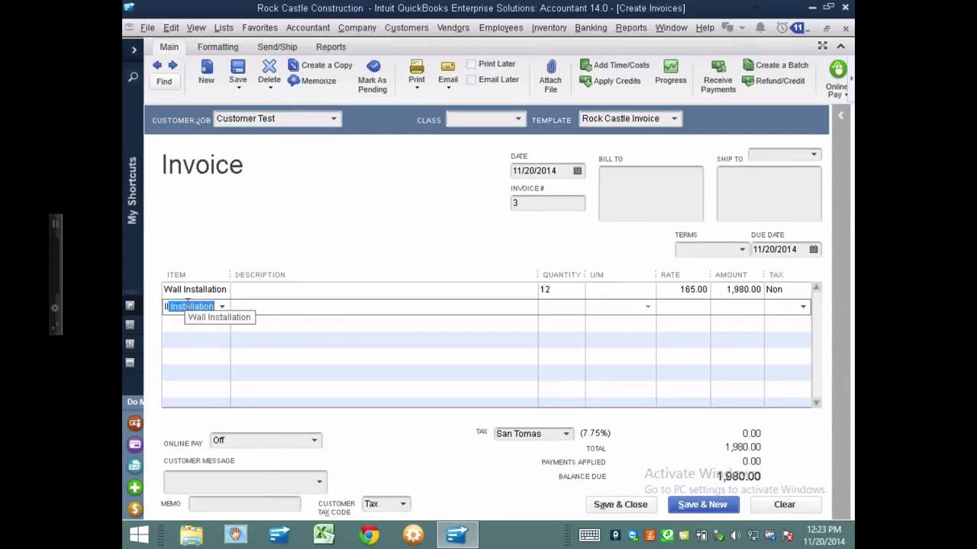
pyautogui.press('Tab')
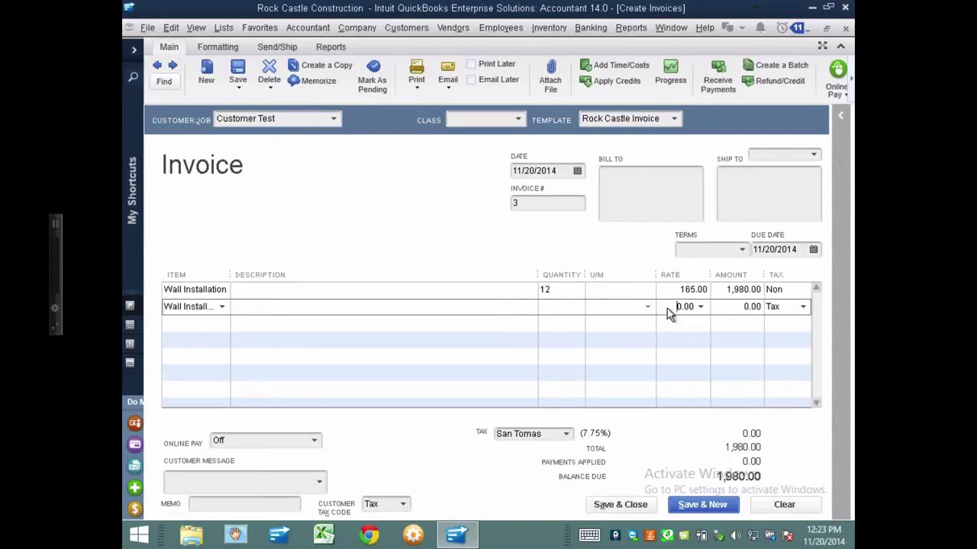
pyautogui.write('-200')
pyautogui.click(304, 302)
pyautogui.write('For repiars')
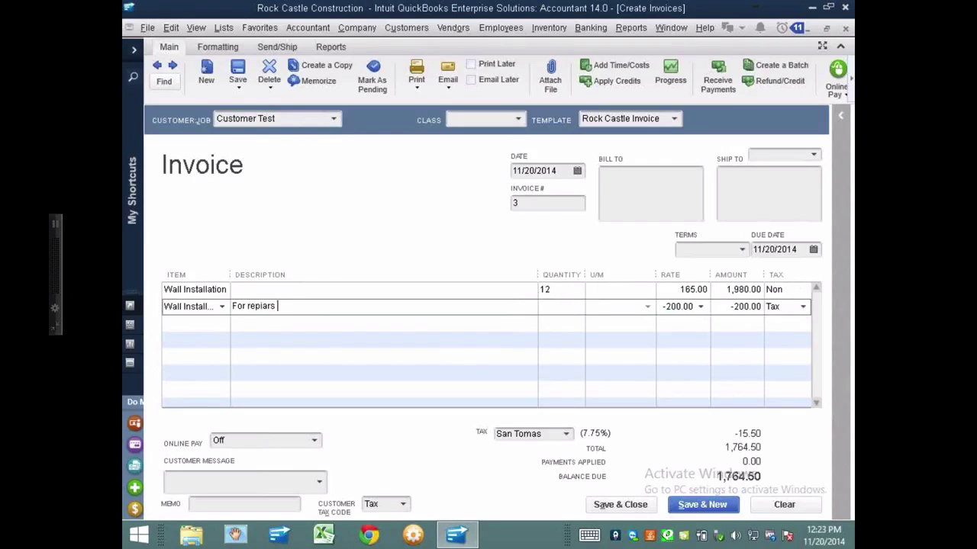
pyautogui.press('BackSpace')
pyautogui.press('BackSpace')
pyautogui.press('BackSpace')
pyautogui.press('BackSpace')
pyautogui.write('airs incurred by client')
pyautogui.click(321, 373)
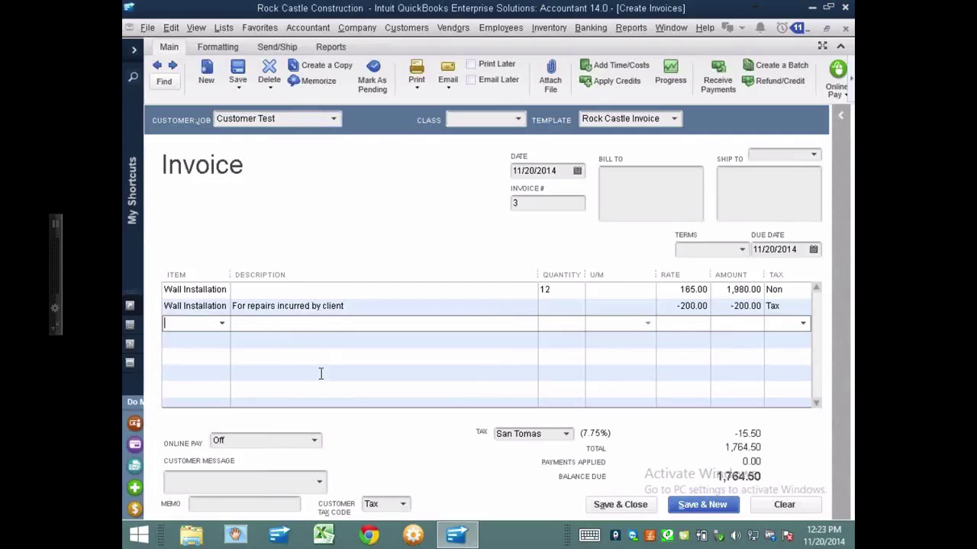
# Step: Make the repairs line non-taxable and save the invoice at 1,780.00
pyautogui.click(568, 435)
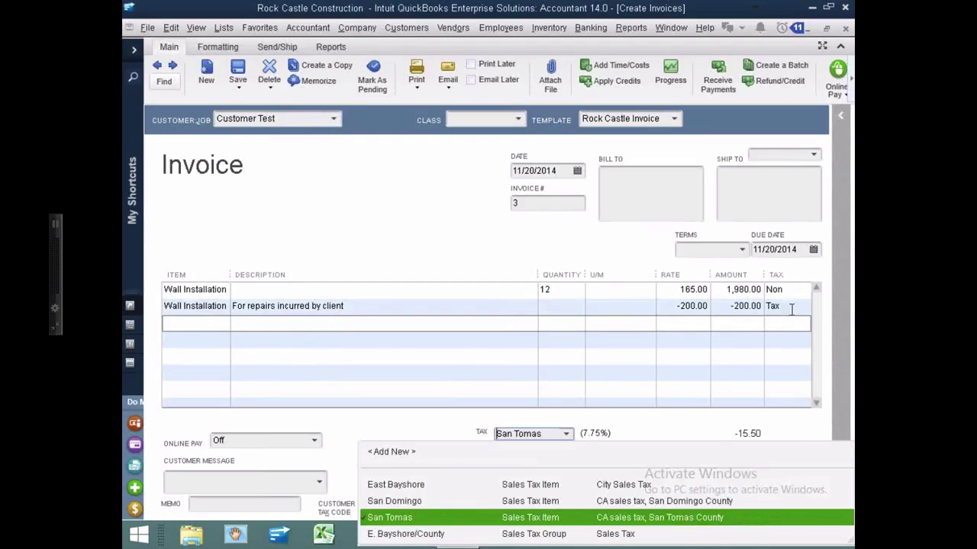
pyautogui.click(810, 295)
pyautogui.click(806, 305)
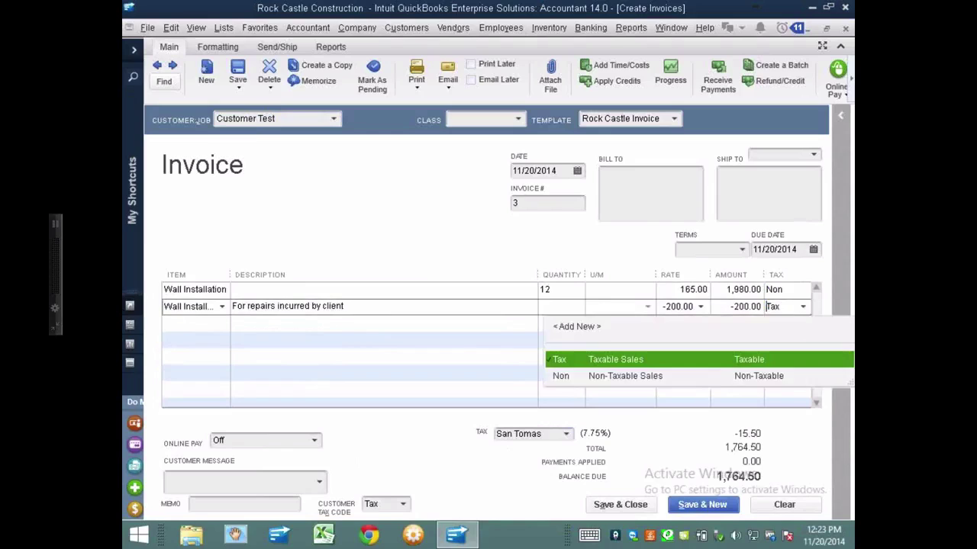
pyautogui.click(708, 376)
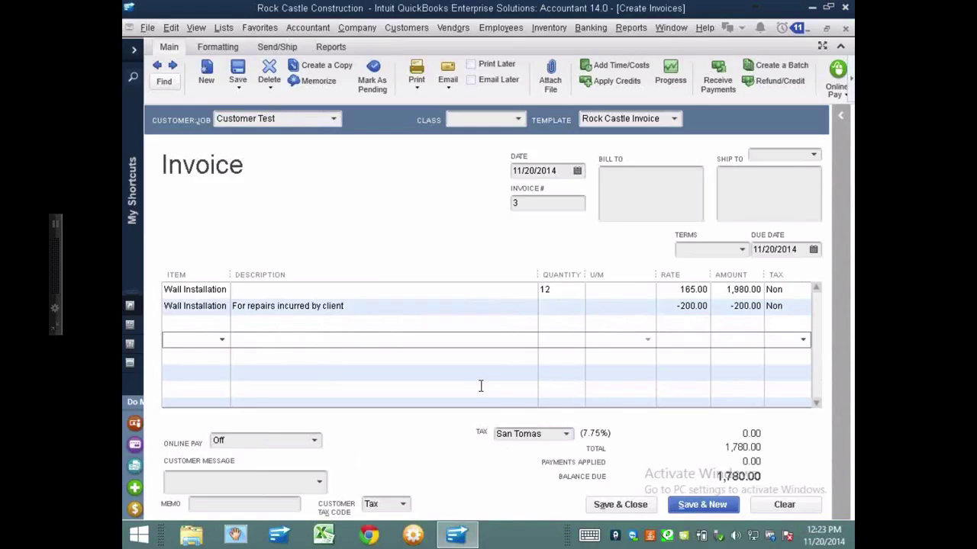
pyautogui.click(620, 505)
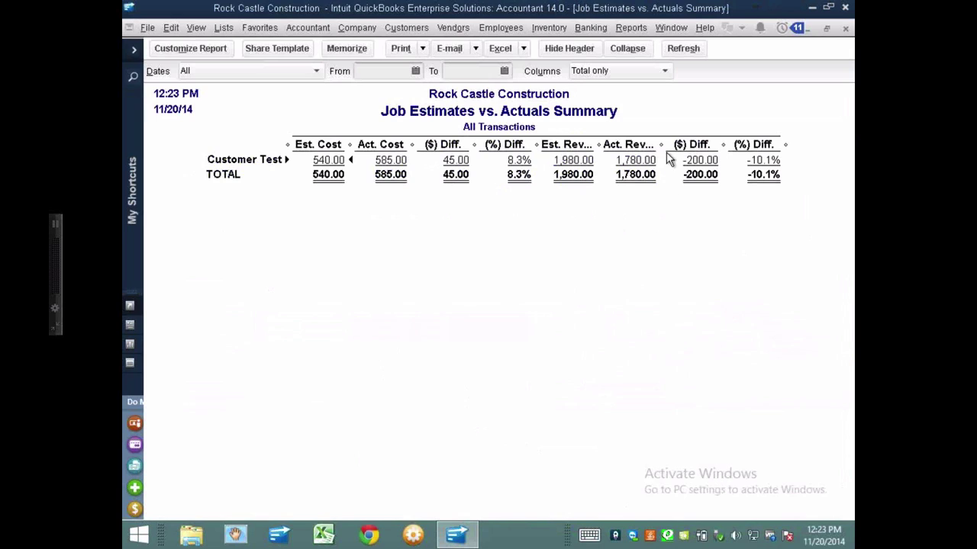
# Step: Widen the summary's revenue columns to read the 1,780.00 actual revenue fully
pyautogui.moveTo(664, 150); pyautogui.dragTo(673, 150)
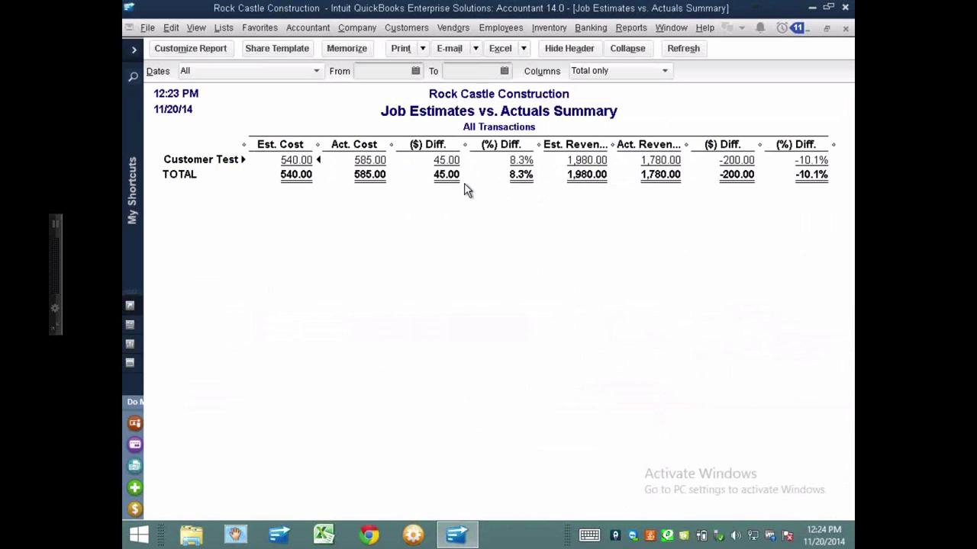
pyautogui.click(637, 29)
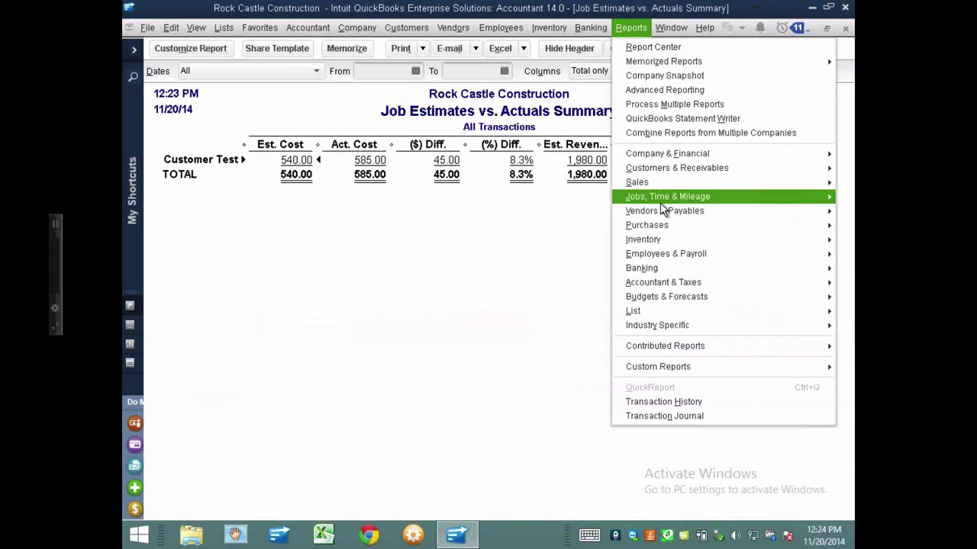
# Step: Run the Job Profitability Detail report for Customer Test
pyautogui.moveTo(661, 200)
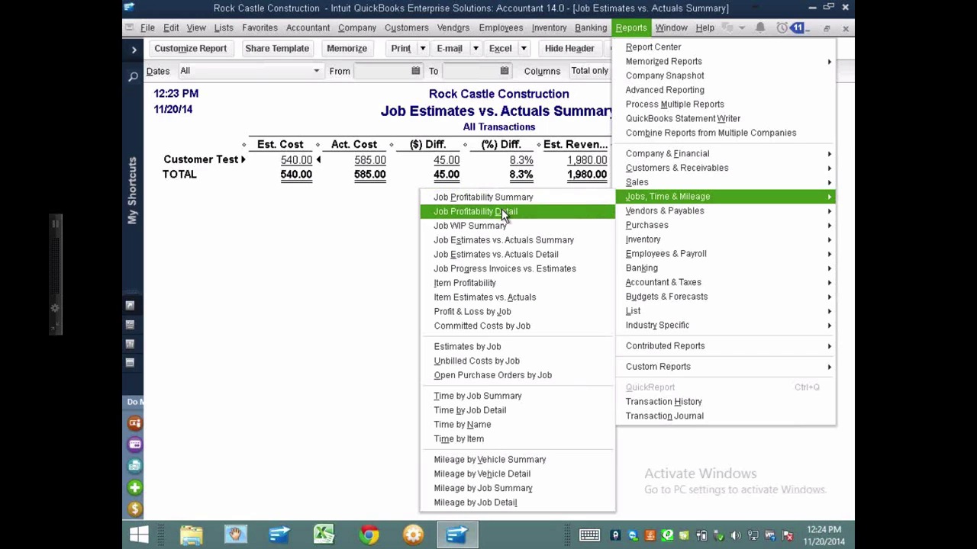
pyautogui.click(502, 208)
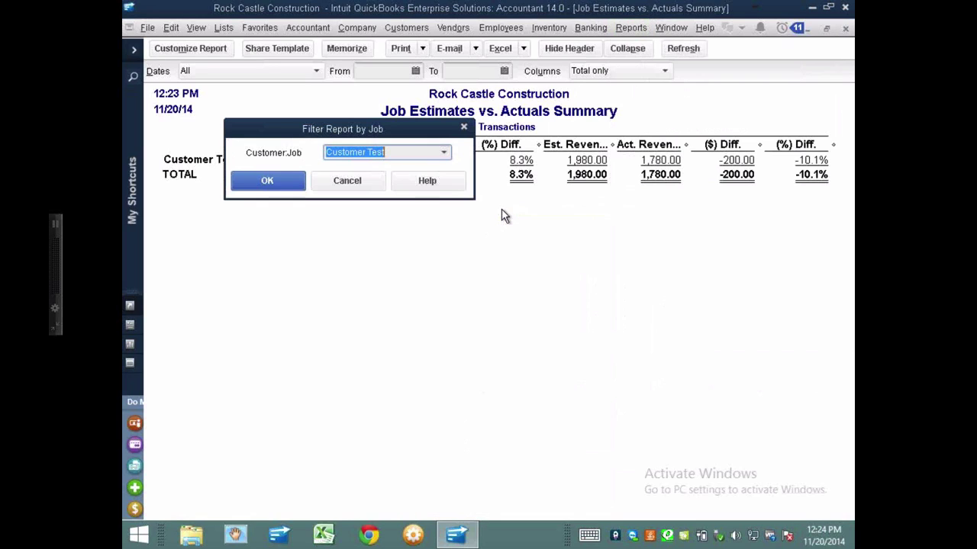
pyautogui.click(268, 181)
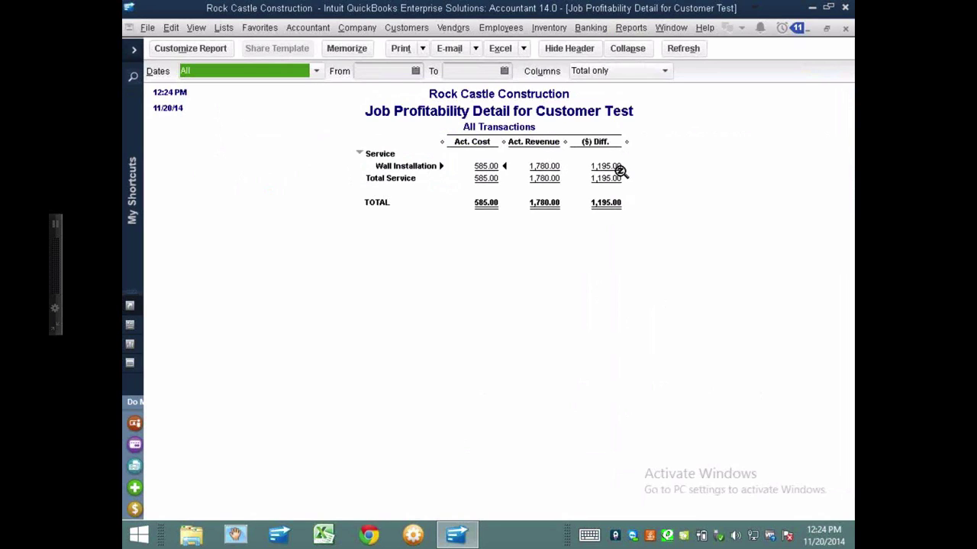
# Step: Look up the Customer Test proposal in Create Estimates, then close it to return to the profitability report
pyautogui.click(356, 25)
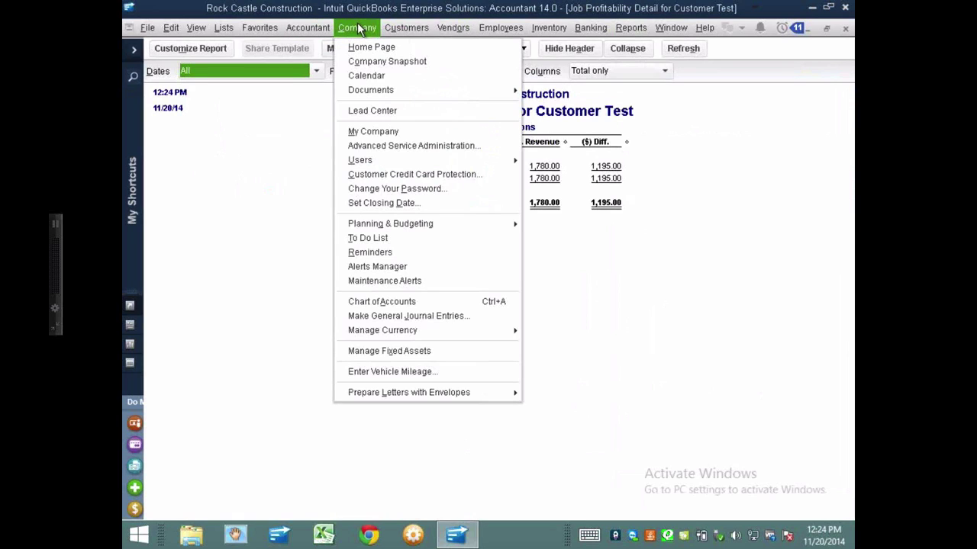
pyautogui.click(399, 28)
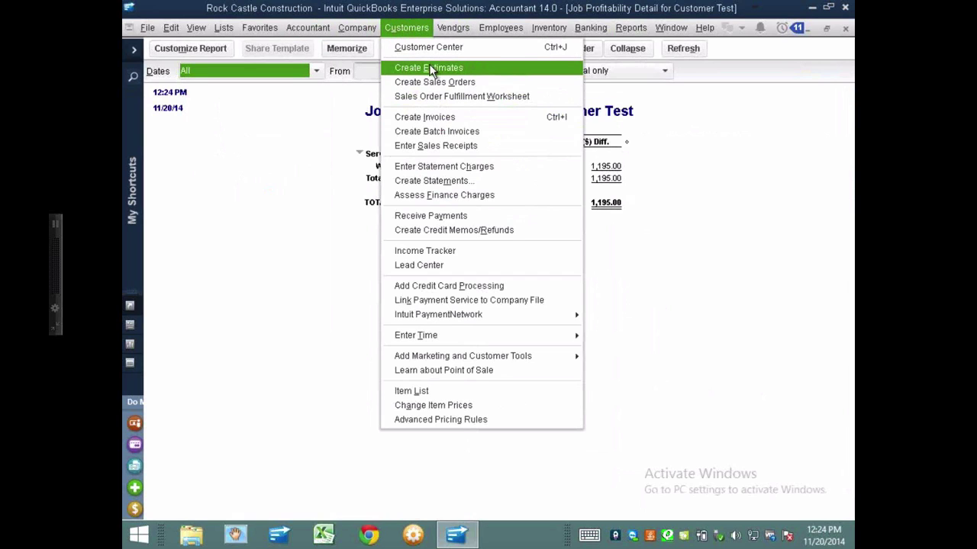
pyautogui.click(430, 68)
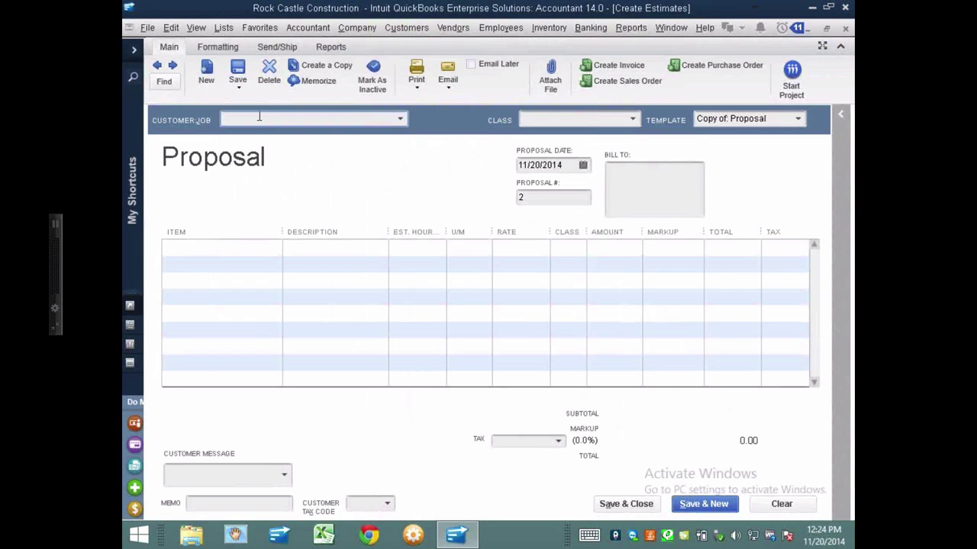
pyautogui.hotkey('ctrl', 'f')
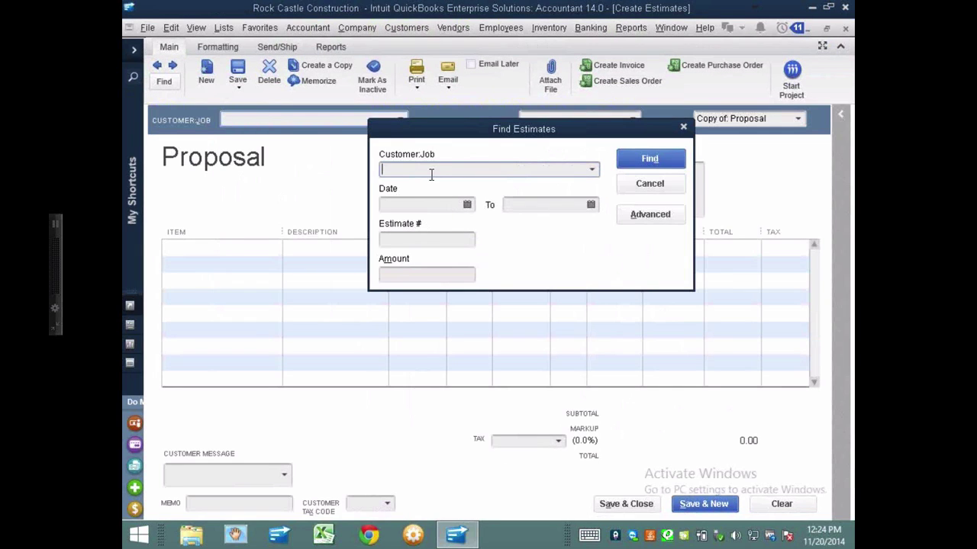
pyautogui.write('Customer Test')
pyautogui.click(650, 167)
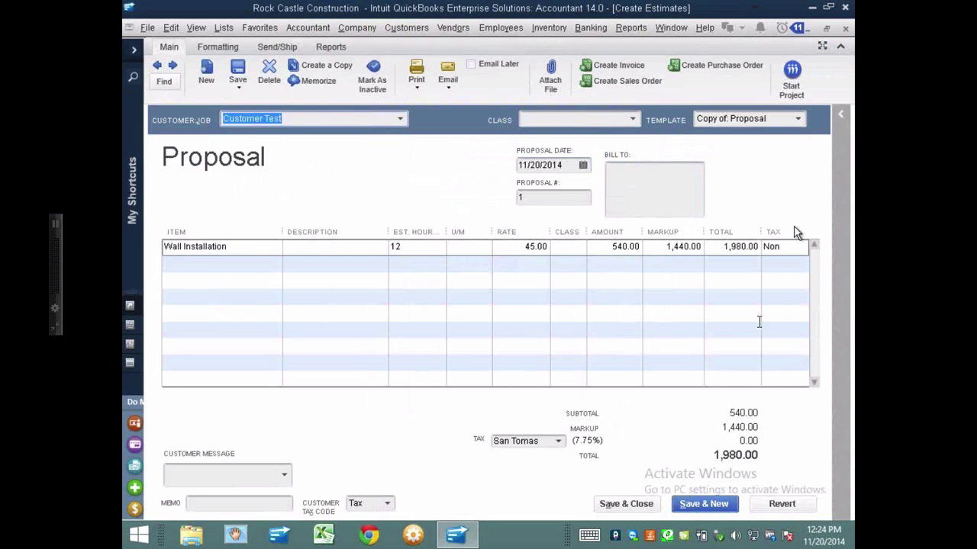
pyautogui.click(845, 31)
pyautogui.click(827, 28)
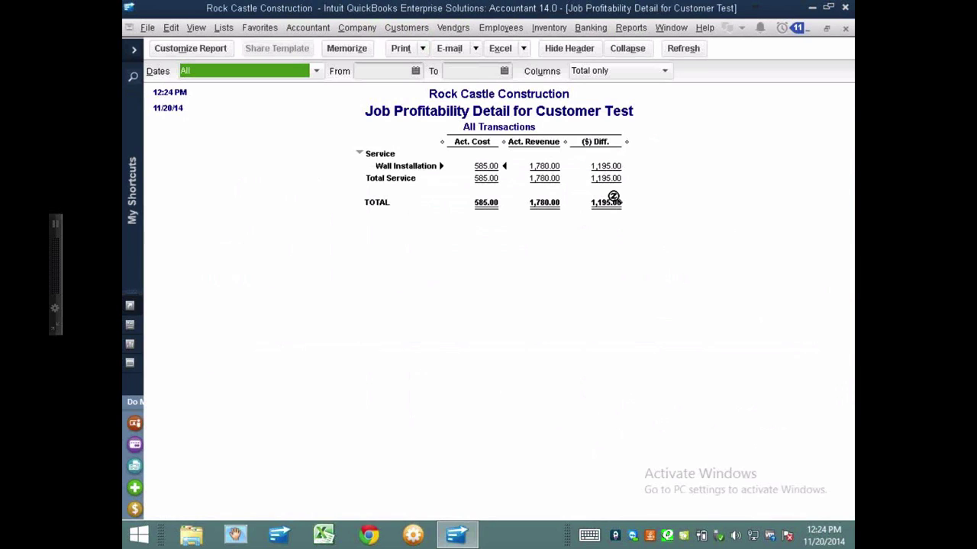
# Step: Turn on the % Difference subcolumn in the Customer Test job profitability report
pyautogui.click(160, 48)
pyautogui.click(624, 261)
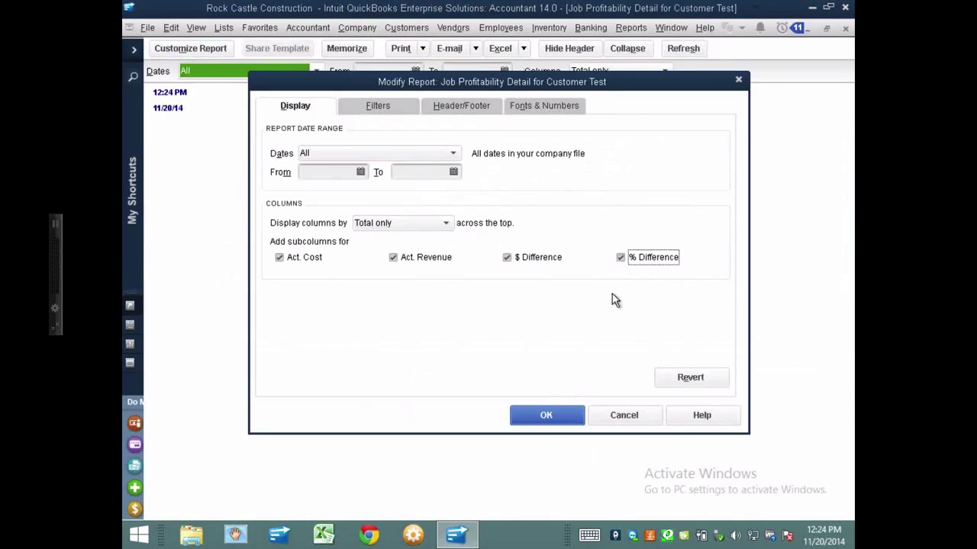
pyautogui.click(545, 414)
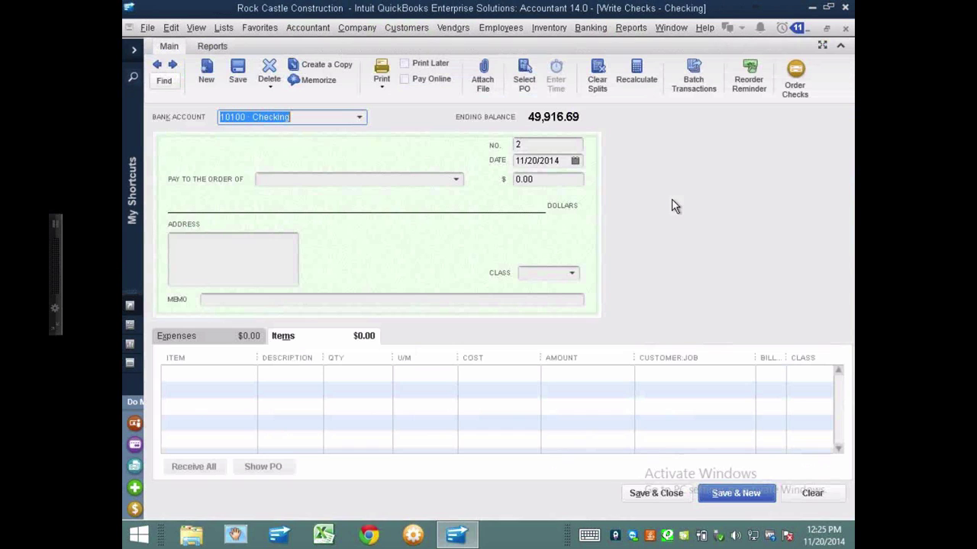
# Step: Code the check's expense line to the Job Materials account
pyautogui.click(827, 28)
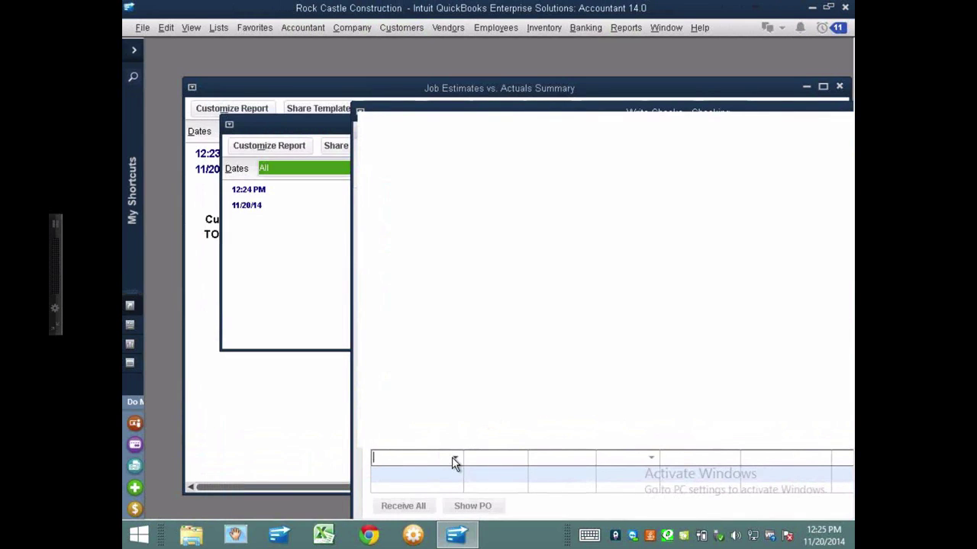
pyautogui.click(453, 457)
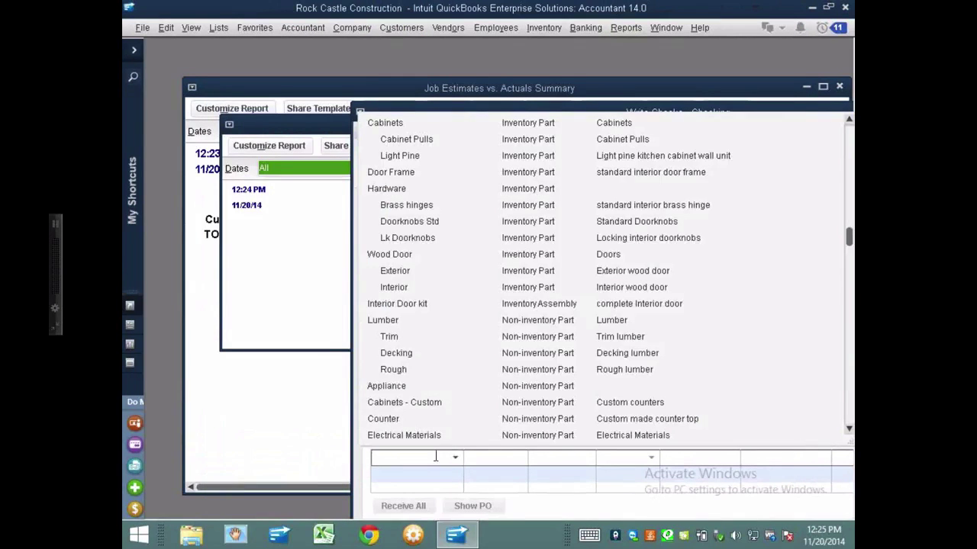
pyautogui.click(351, 461)
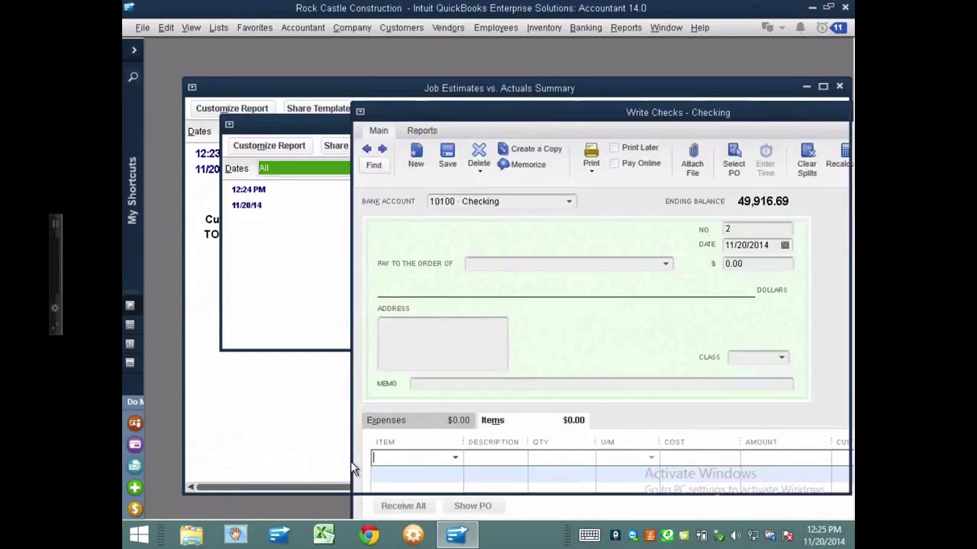
pyautogui.click(396, 458)
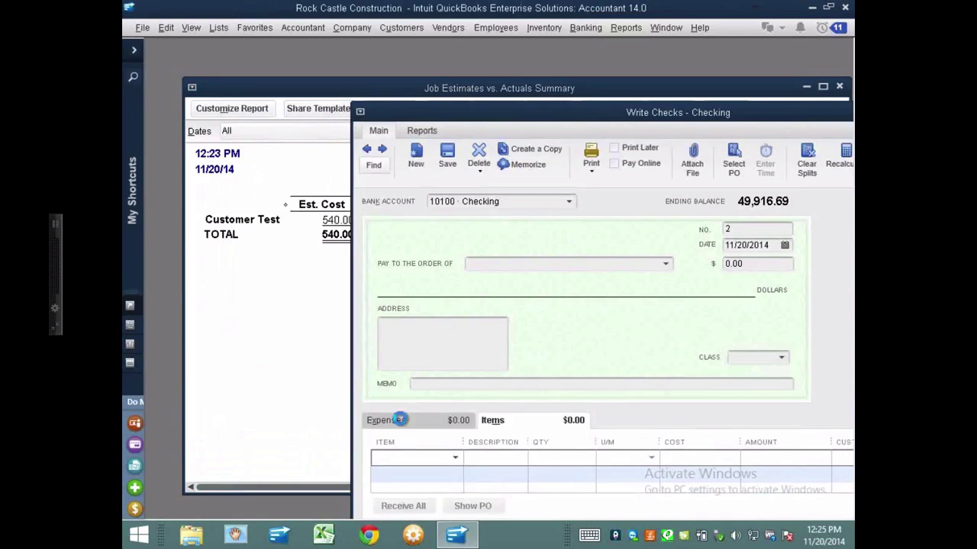
pyautogui.click(398, 421)
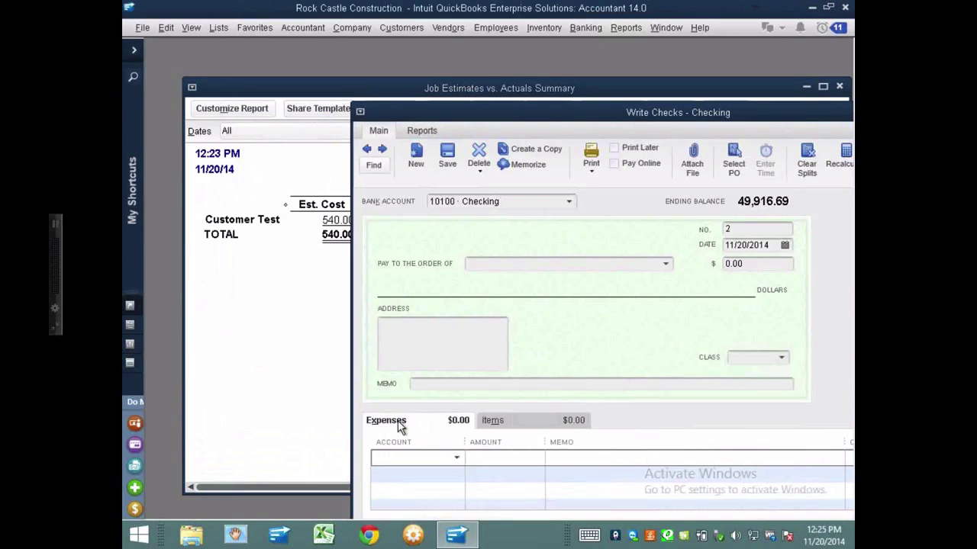
pyautogui.write('j')
pyautogui.press('BackSpace')
pyautogui.press('BackSpace')
pyautogui.write('Job Expenses')
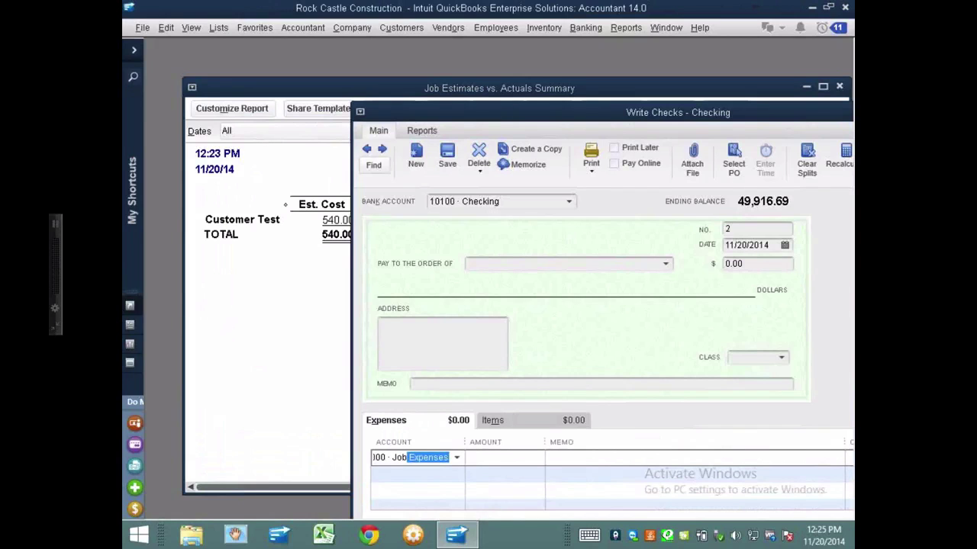
pyautogui.click(456, 457)
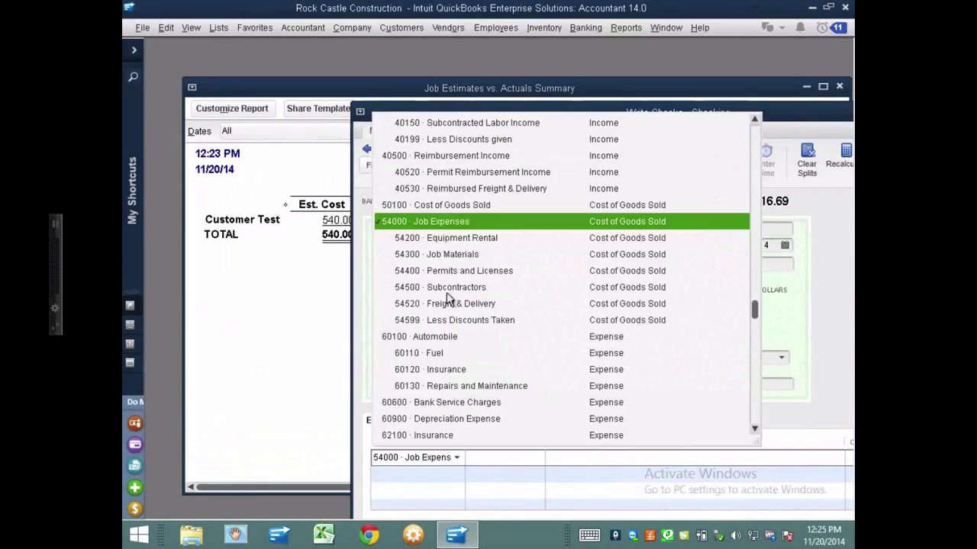
pyautogui.click(469, 222)
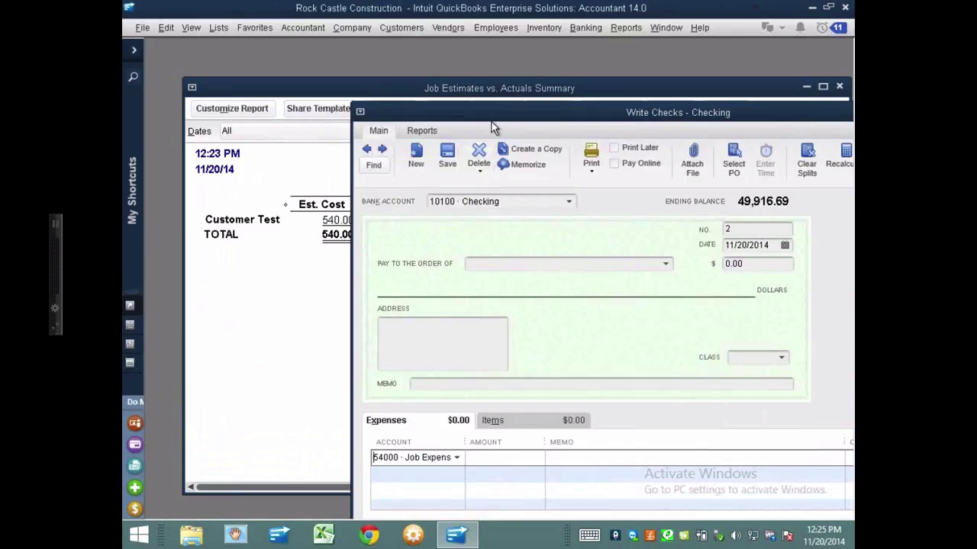
# Step: Enter Home Depot as the payee with a 125.00 expense amount
pyautogui.moveTo(482, 117); pyautogui.dragTo(387, 73)
pyautogui.write('Home Deo')
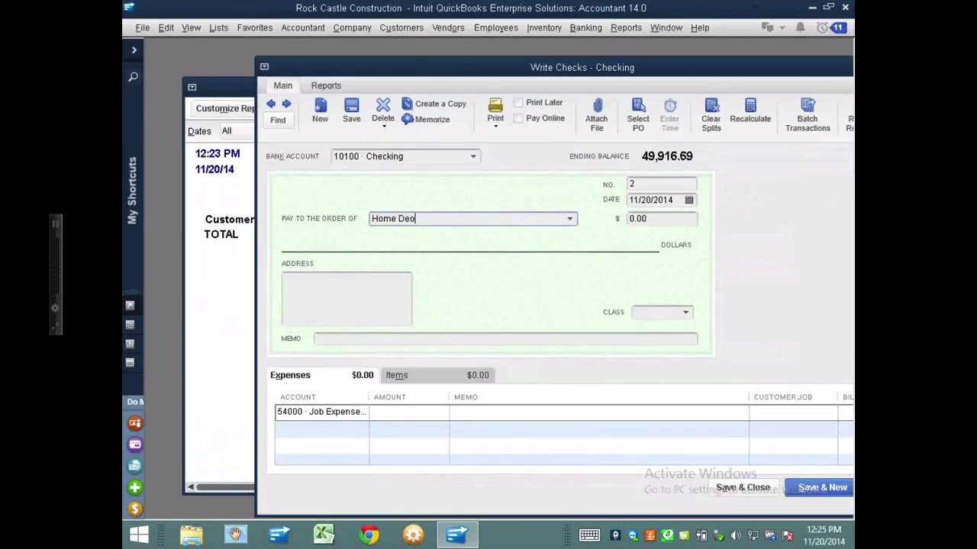
pyautogui.press('BackSpace')
pyautogui.write('pot')
pyautogui.press('Tab')
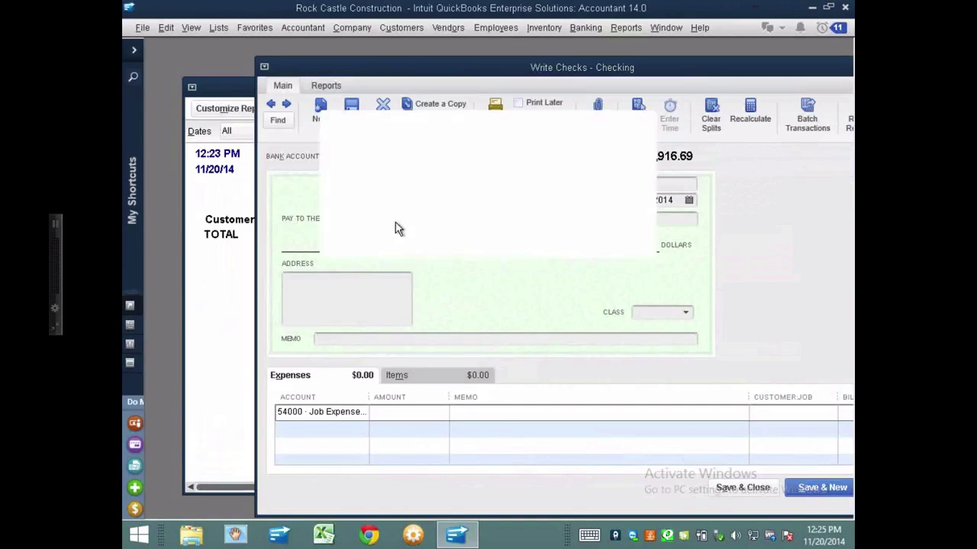
pyautogui.press('Return')
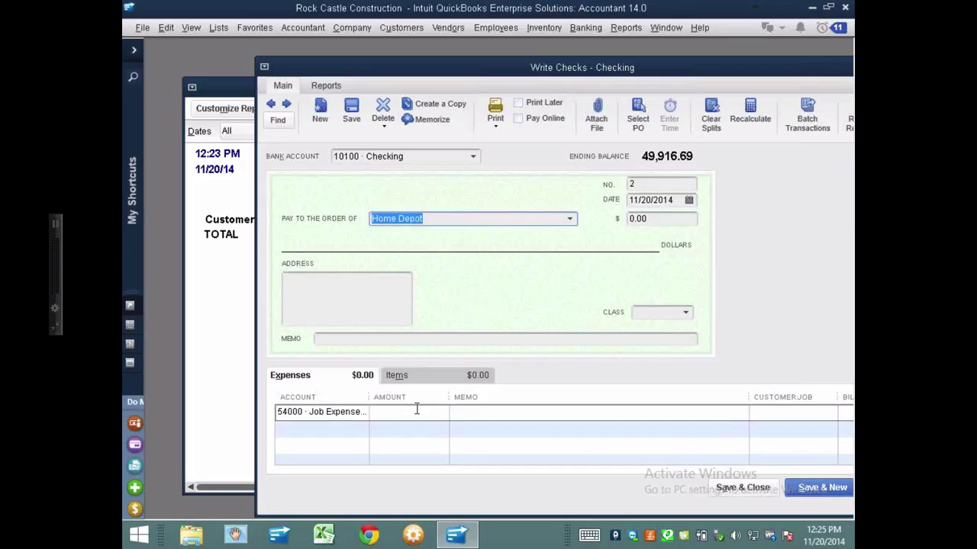
pyautogui.click(416, 412)
pyautogui.write('125')
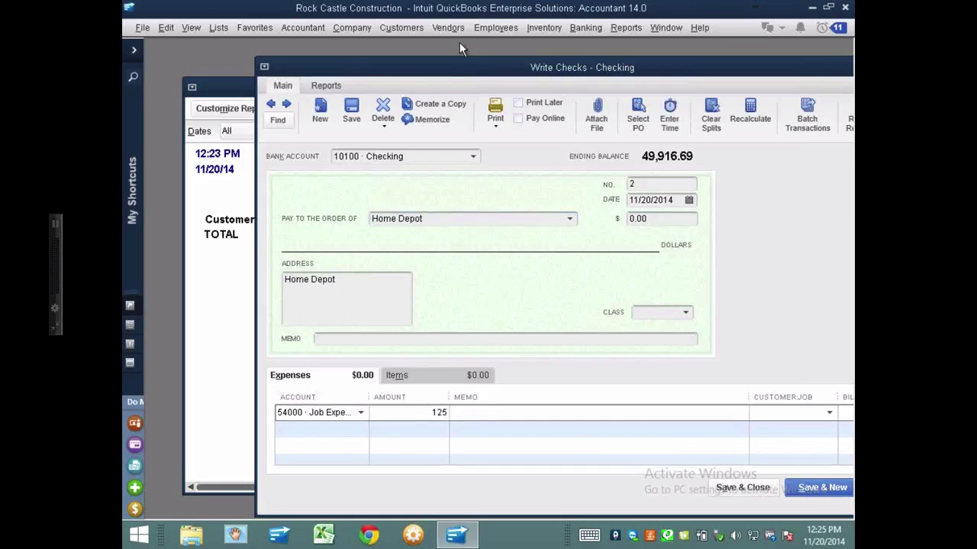
pyautogui.moveTo(448, 73); pyautogui.dragTo(368, 50)
pyautogui.click(585, 203)
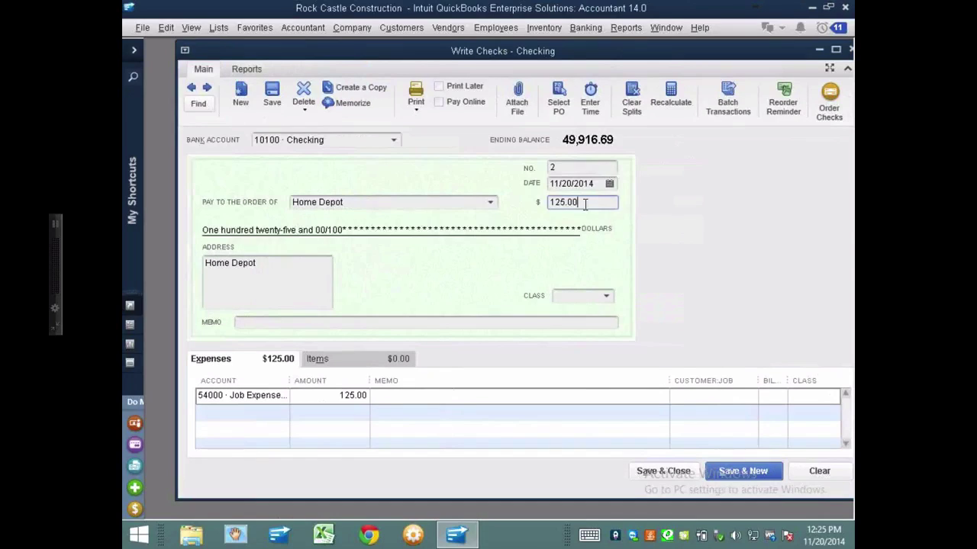
# Step: Assign the 125.00 expense to Customer Test and save the check
pyautogui.click(699, 395)
pyautogui.write('Customer Test')
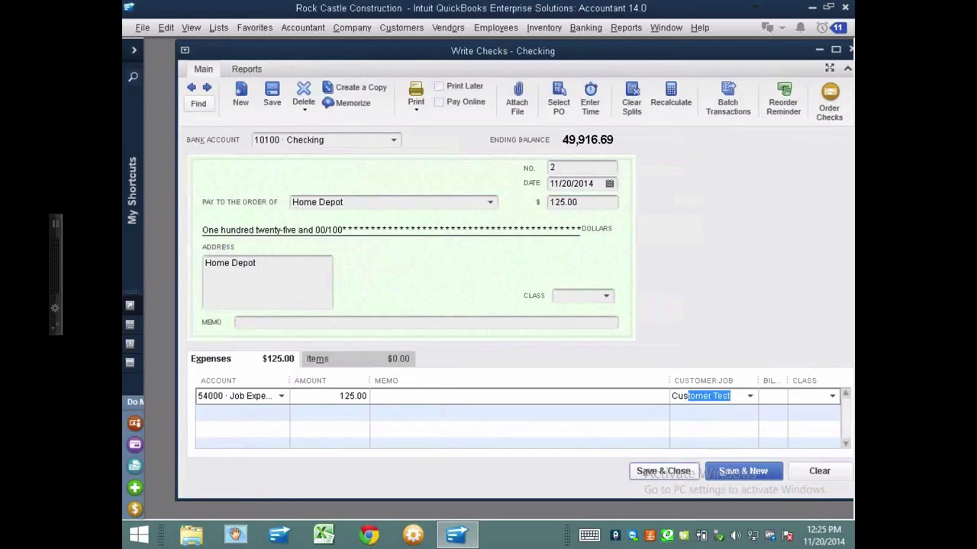
pyautogui.click(320, 412)
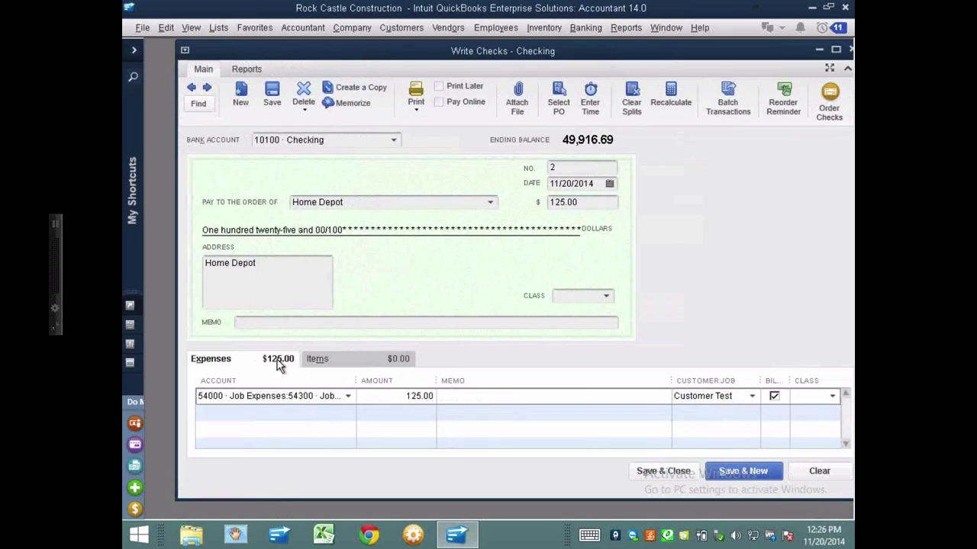
pyautogui.click(336, 365)
pyautogui.click(260, 366)
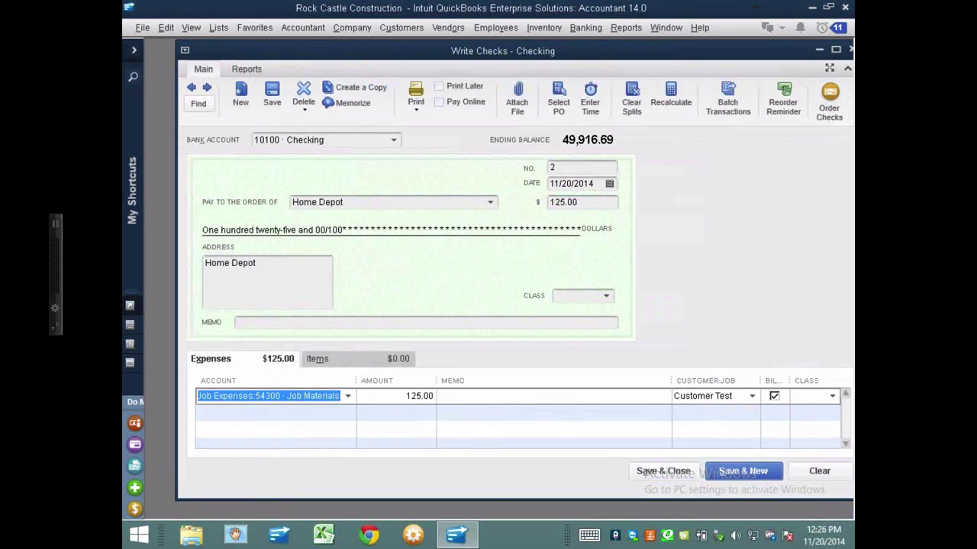
pyautogui.click(654, 471)
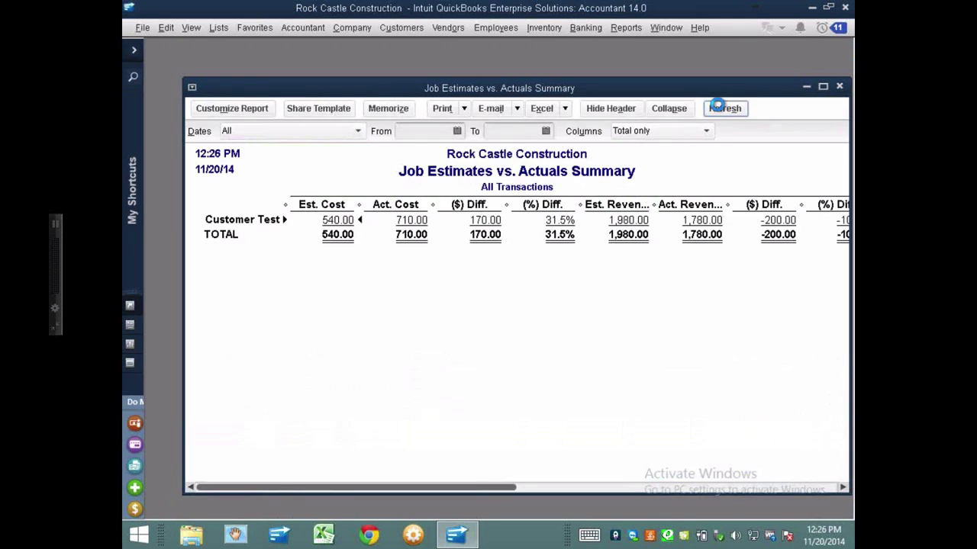
# Step: Refresh Estimates vs. Actuals Summary to 710.00 actual cost, then open the No item cost detail
pyautogui.click(722, 107)
pyautogui.moveTo(624, 79); pyautogui.dragTo(586, 55)
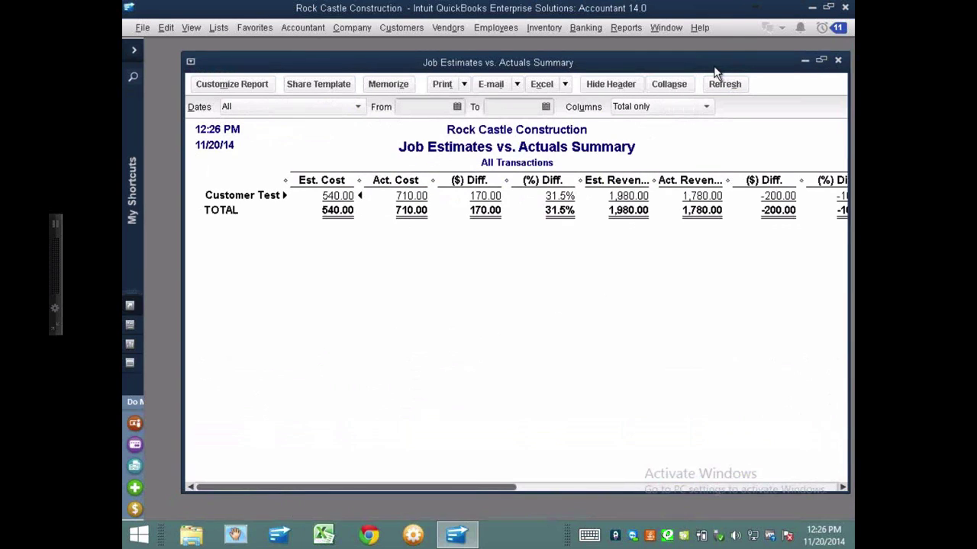
pyautogui.doubleClick(714, 65)
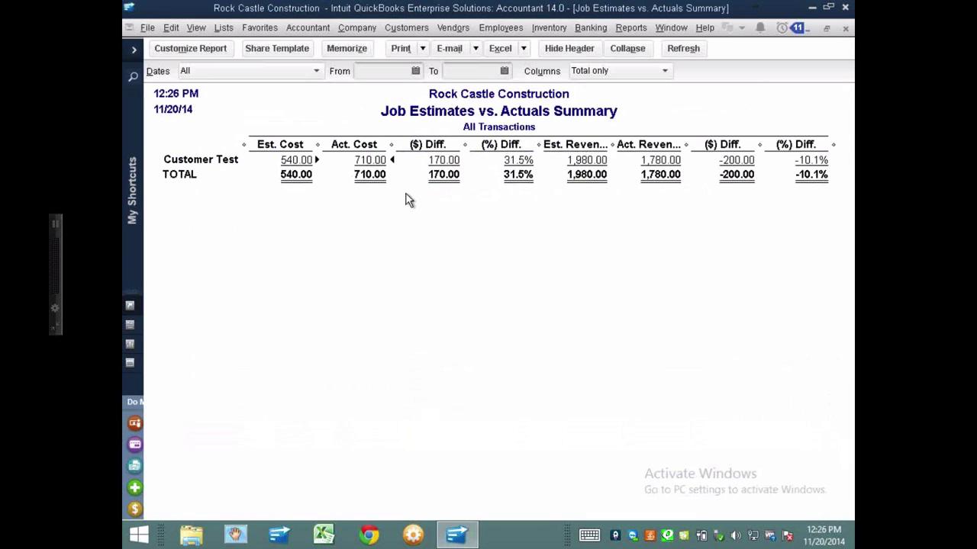
pyautogui.click(846, 29)
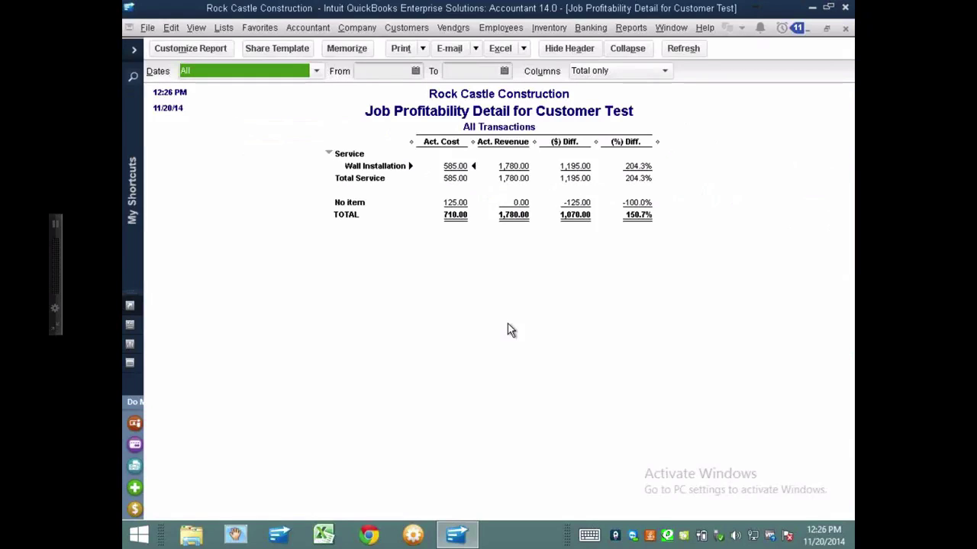
pyautogui.click(455, 202)
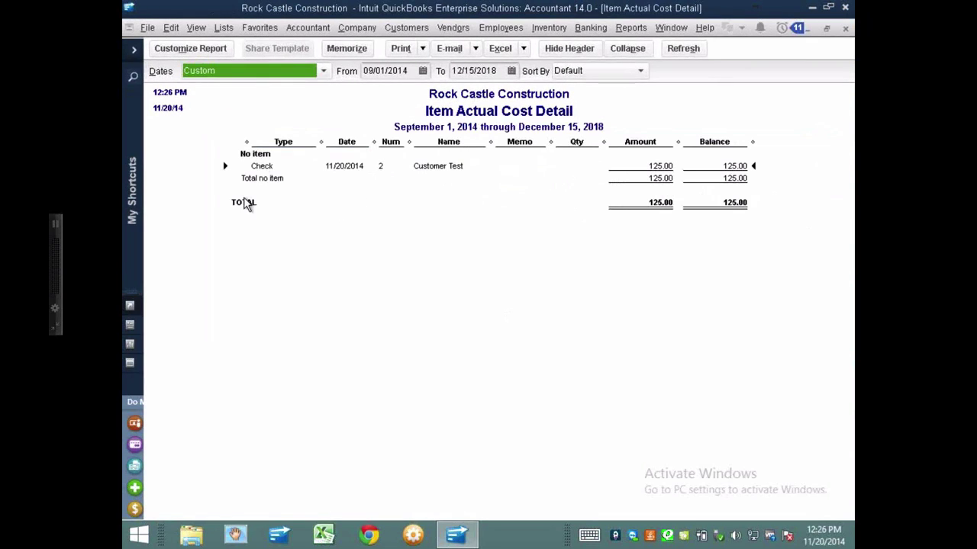
pyautogui.click(261, 165)
# Step: Open the 125.00 Home Depot check and clear its Job Materials expense line
pyautogui.doubleClick(261, 166)
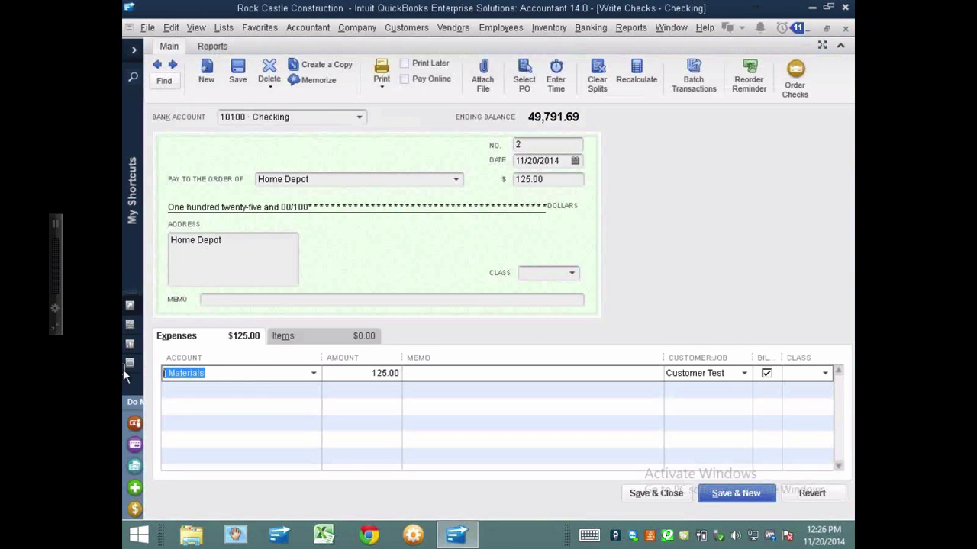
pyautogui.press('BackSpace')
pyautogui.press('Tab')
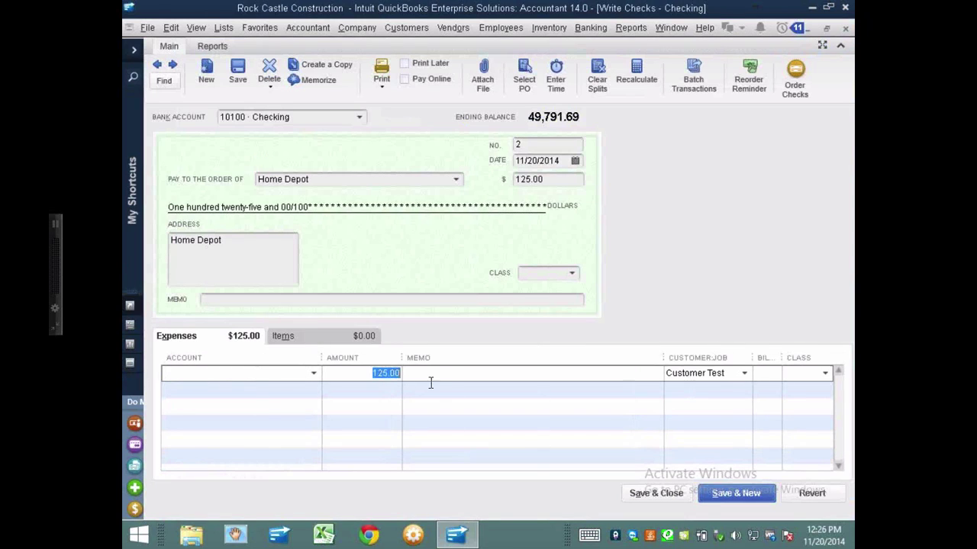
pyautogui.press('BackSpace')
pyautogui.click(283, 336)
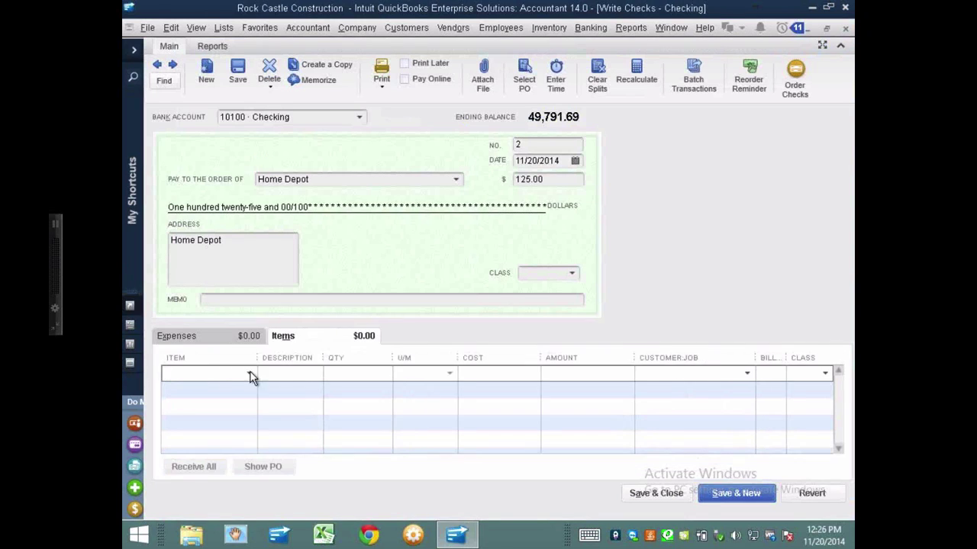
pyautogui.click(250, 373)
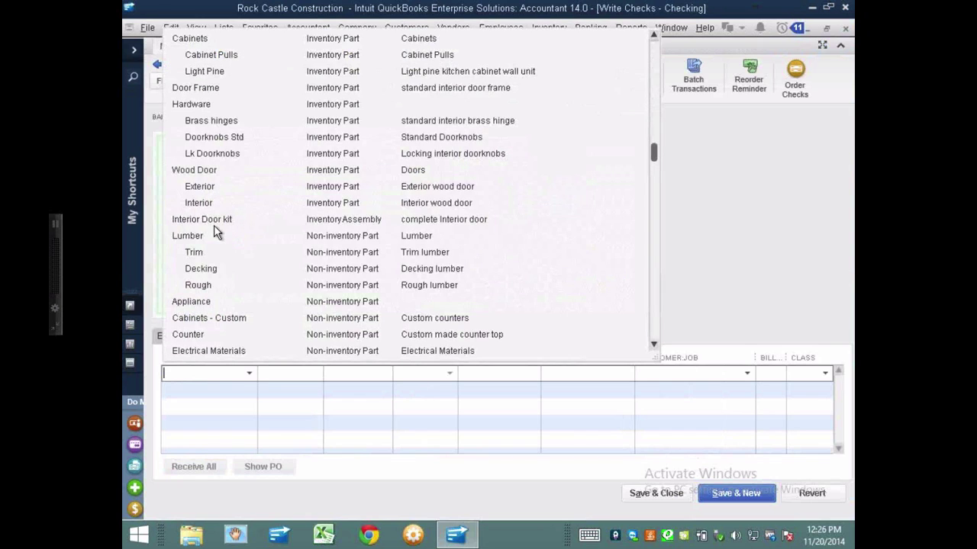
# Step: Add the Counter item to the check at a 125.00 cost
pyautogui.scroll(-1, 644, 180)
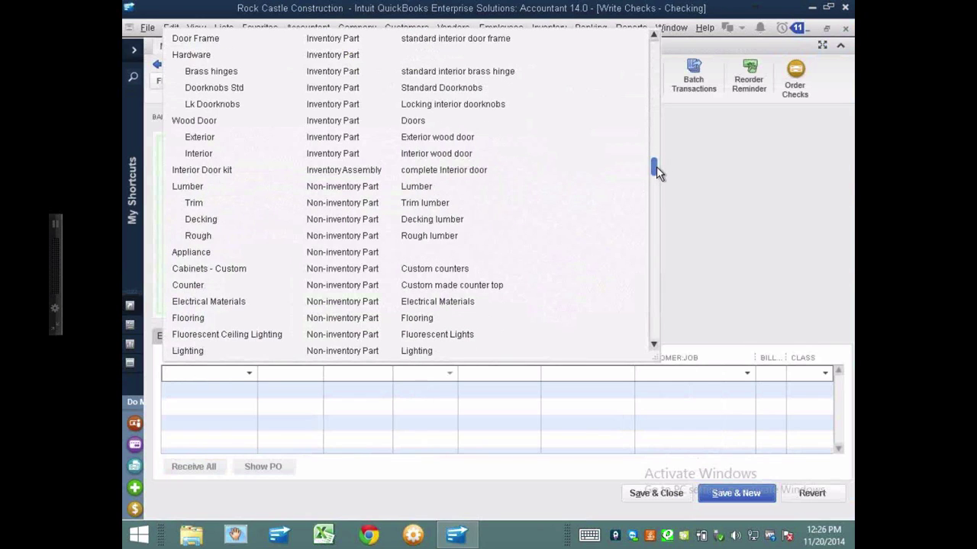
pyautogui.moveTo(653, 159); pyautogui.dragTo(660, 71)
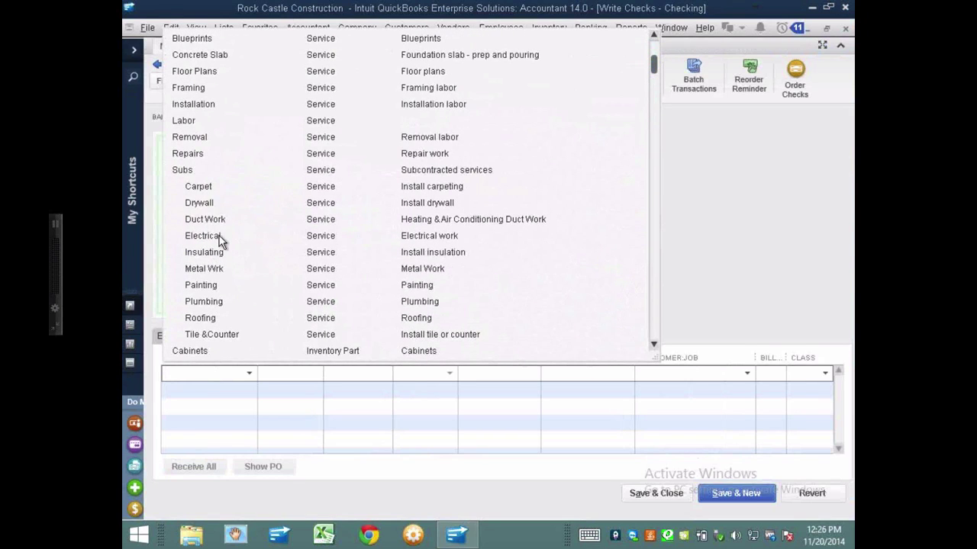
pyautogui.scroll(-7, 277, 235)
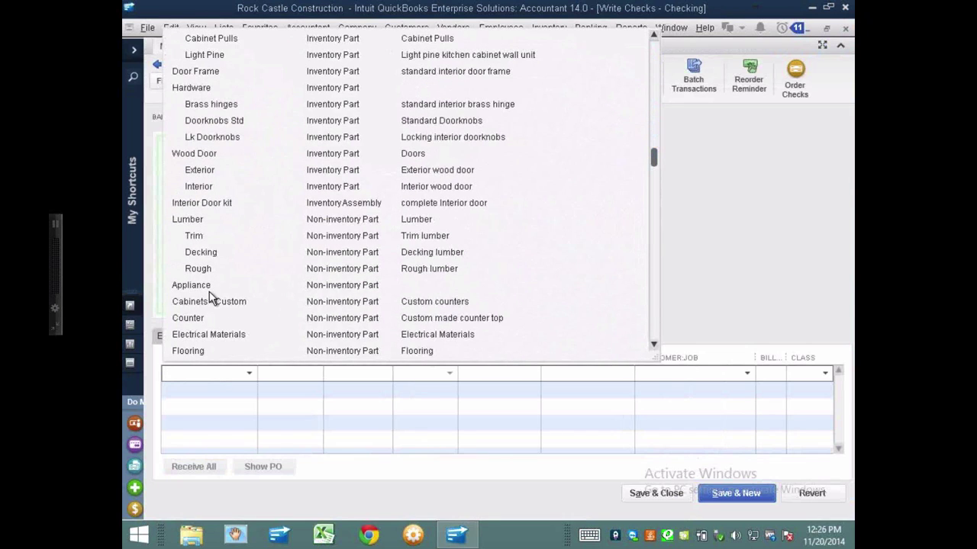
pyautogui.click(201, 319)
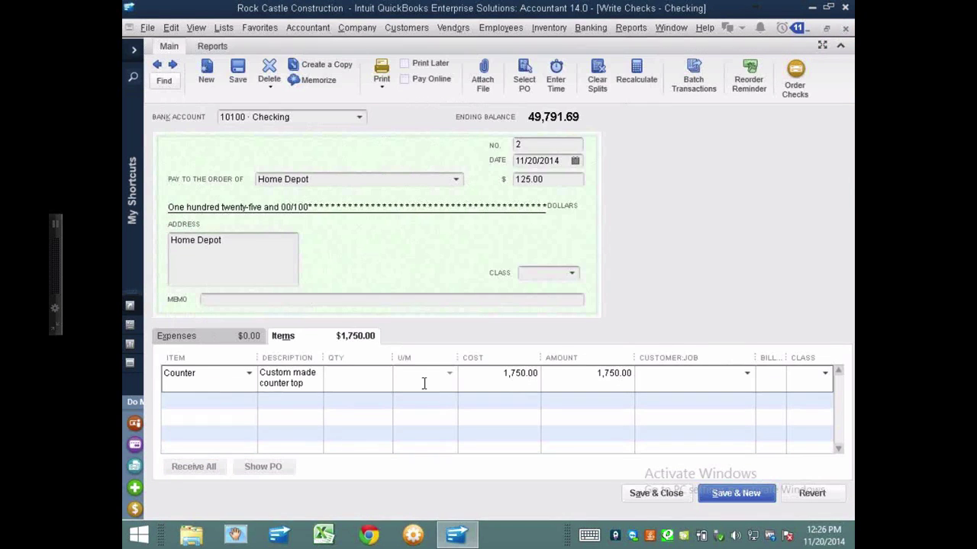
pyautogui.click(506, 372)
pyautogui.write('125')
pyautogui.press('Tab')
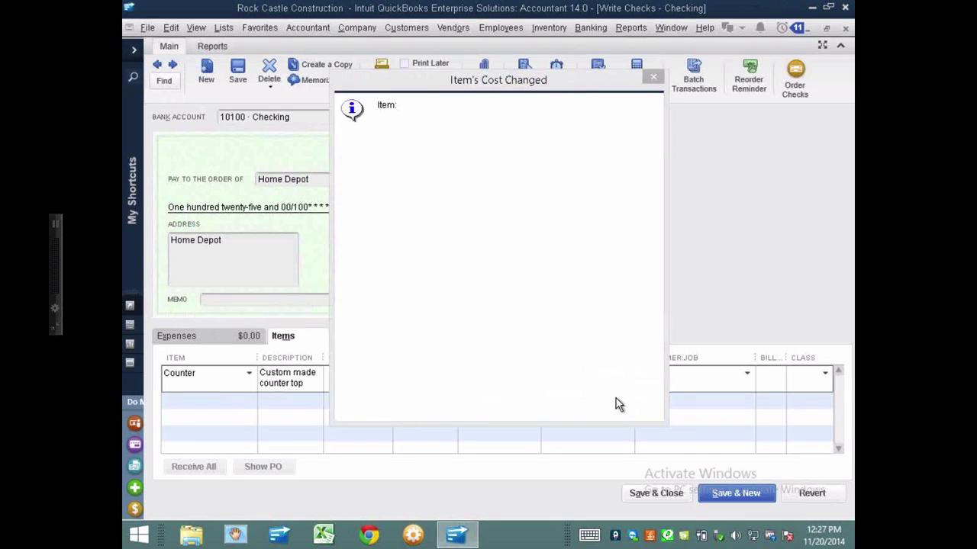
pyautogui.click(547, 405)
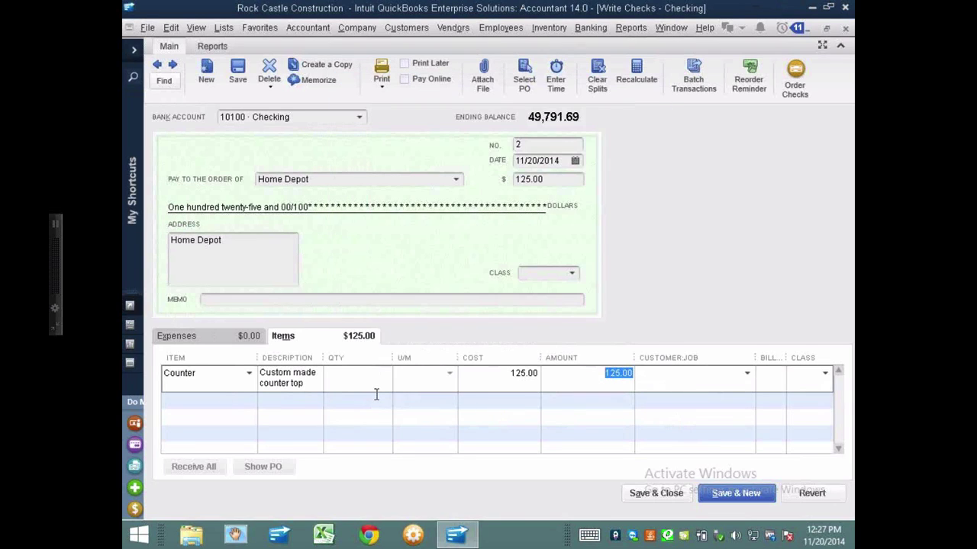
# Step: Save the changed check, confirming the recorded changes
pyautogui.click(249, 374)
pyautogui.press('Escape')
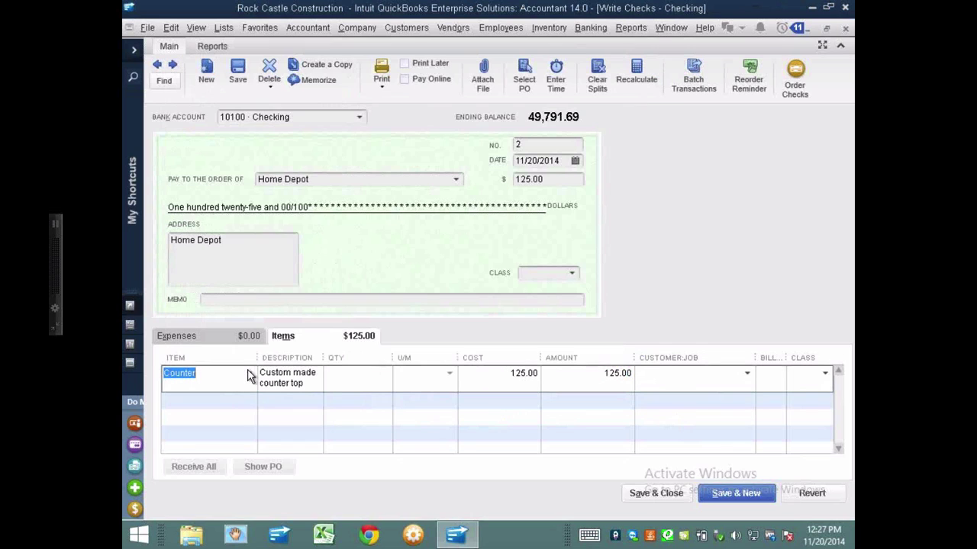
pyautogui.click(645, 493)
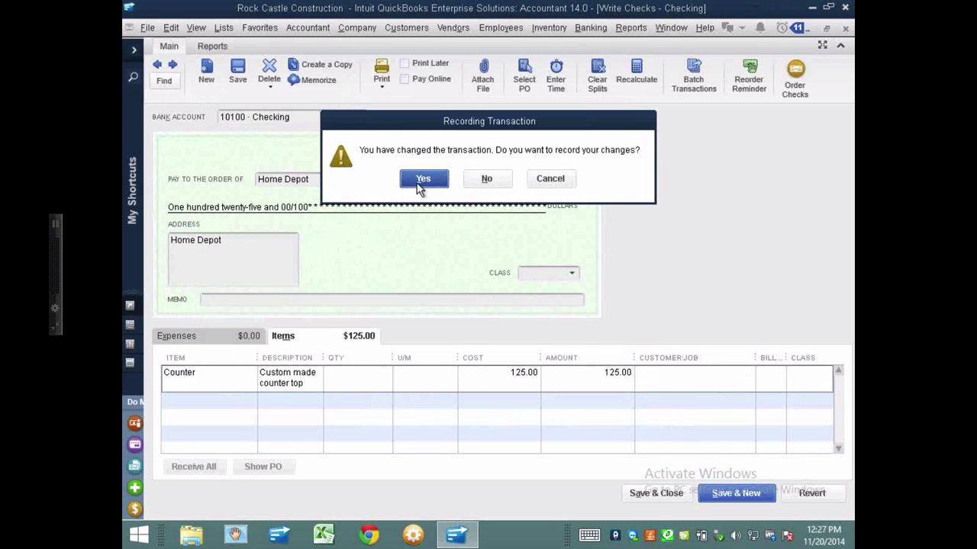
pyautogui.click(418, 182)
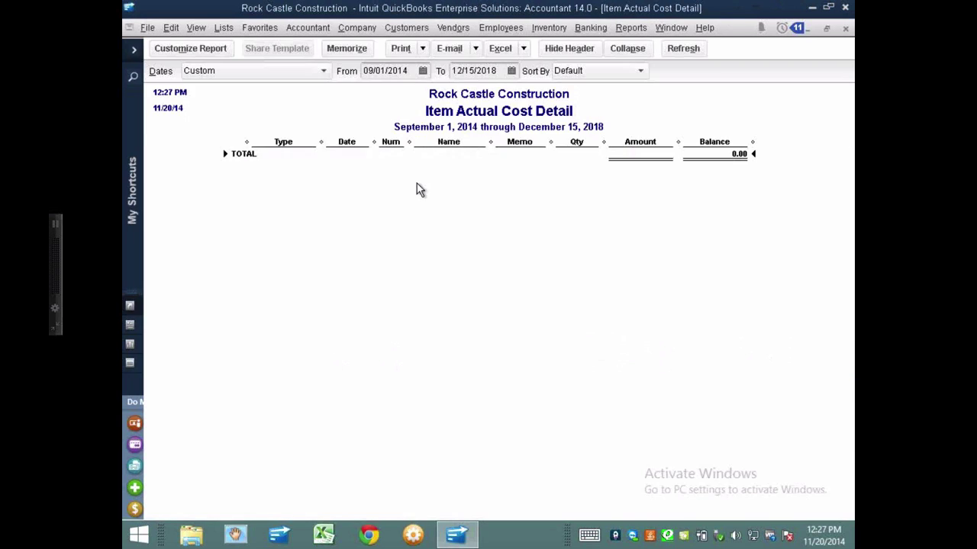
# Step: Find the 125.00 Home Depot check with Edit > Find and open it
pyautogui.click(682, 50)
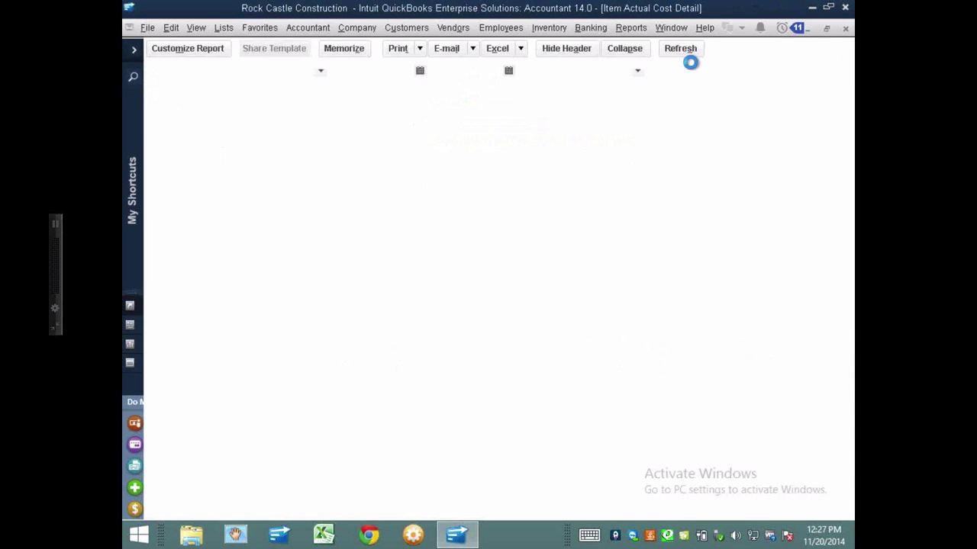
pyautogui.click(634, 48)
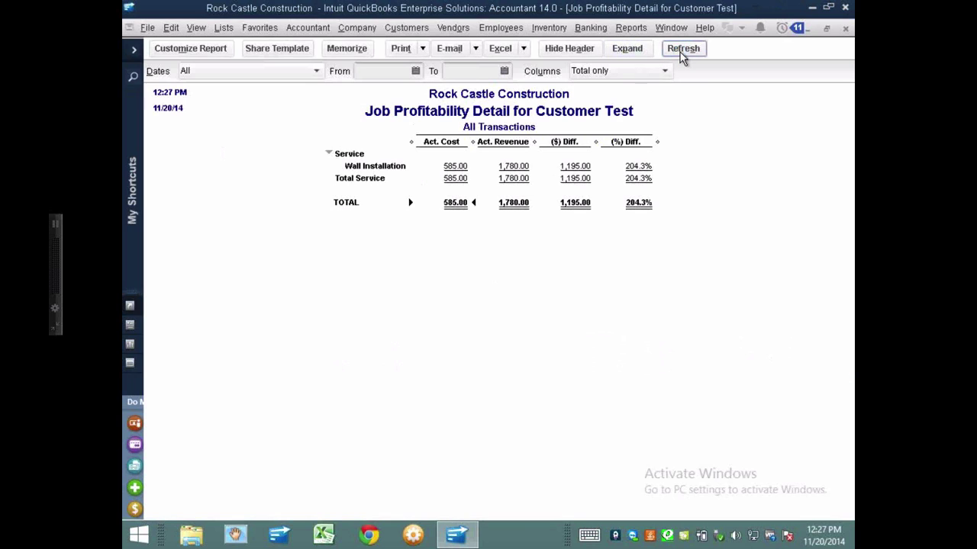
pyautogui.click(681, 53)
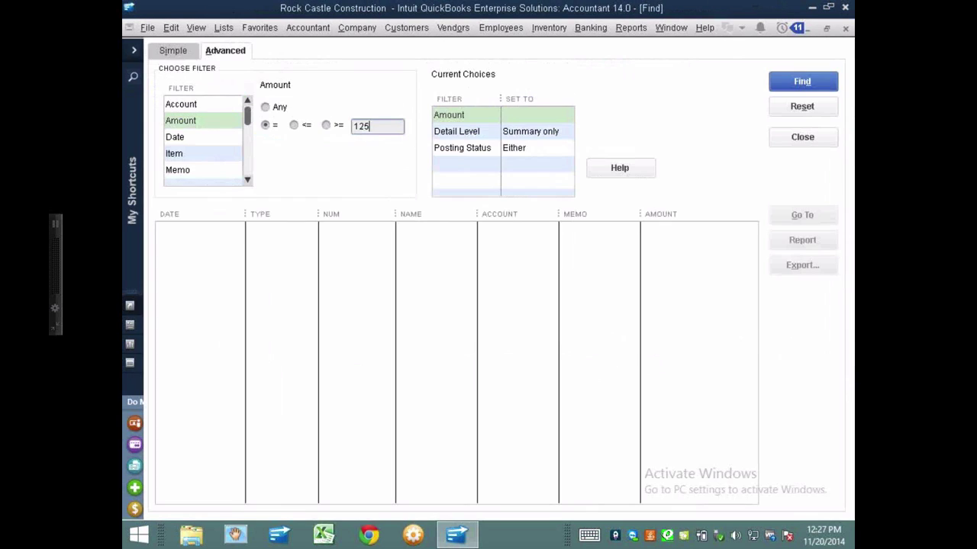
pyautogui.press('Return')
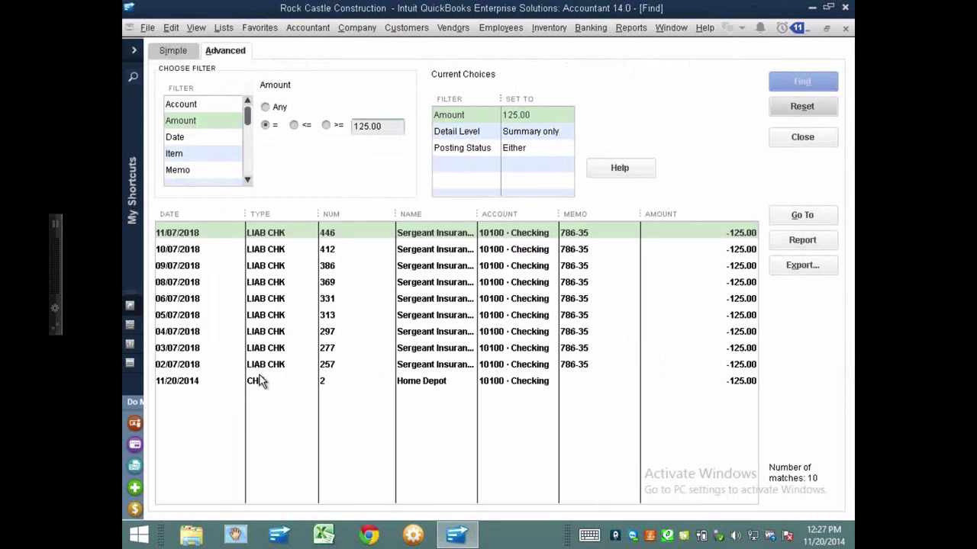
pyautogui.doubleClick(259, 380)
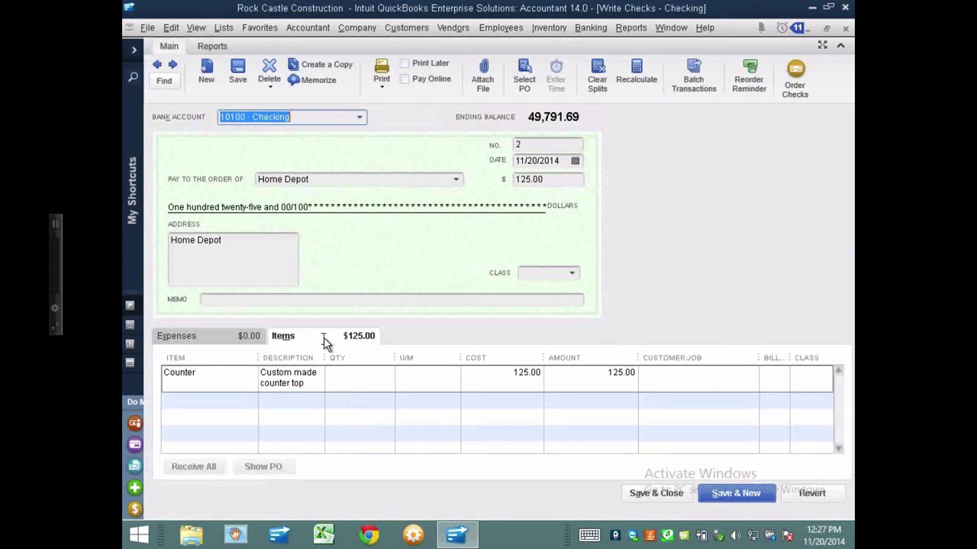
# Step: Set the Counter line's Customer:Job to Customer Test and save the check
pyautogui.click(704, 373)
pyautogui.write('Customer Test')
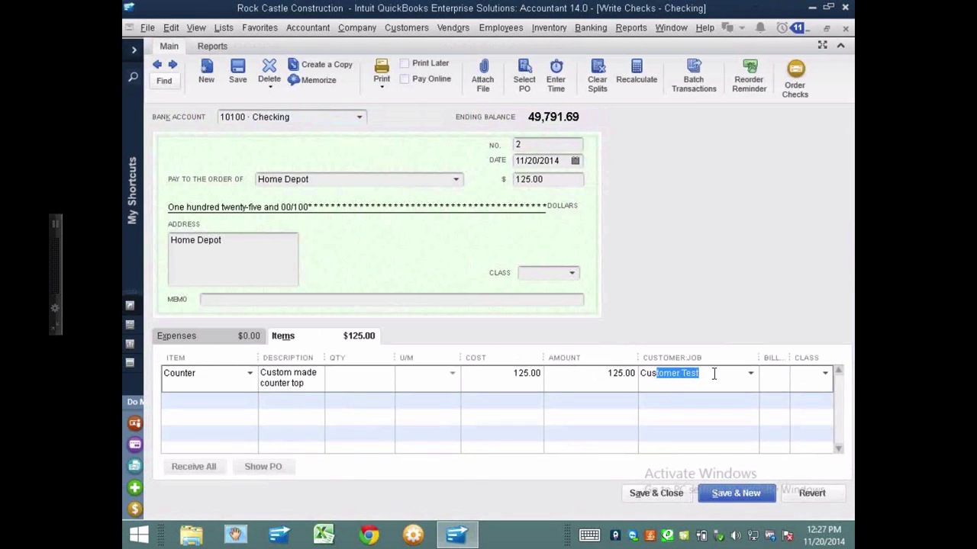
pyautogui.press('Tab')
pyautogui.click(655, 494)
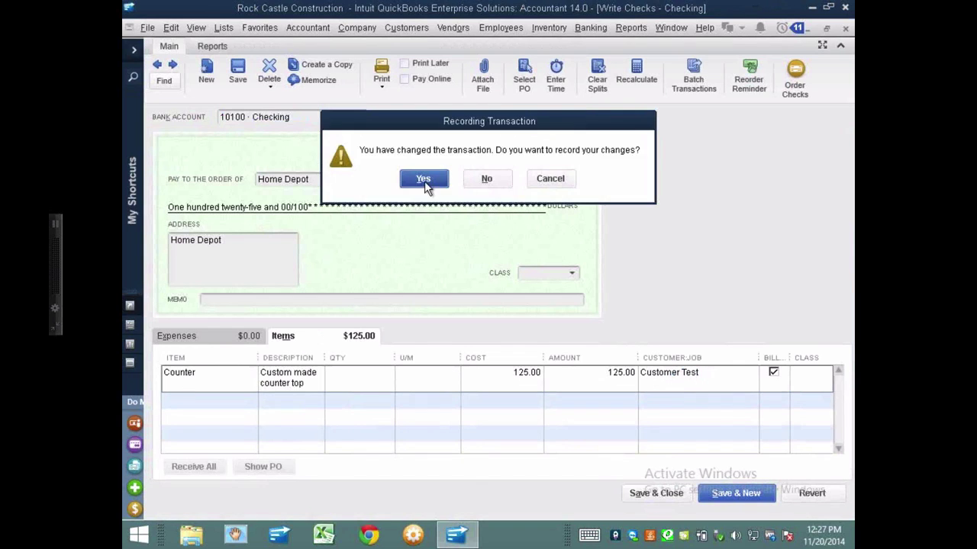
pyautogui.click(424, 179)
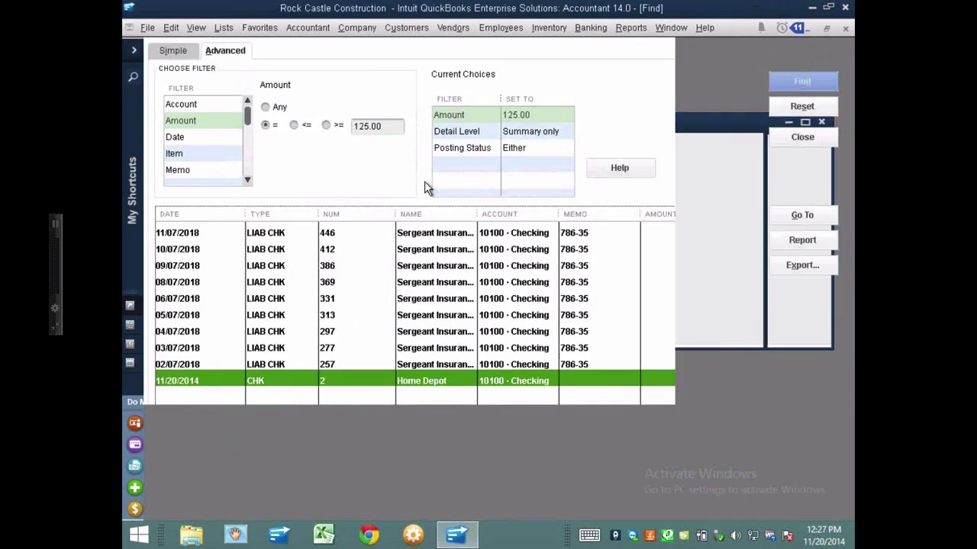
pyautogui.press('Escape')
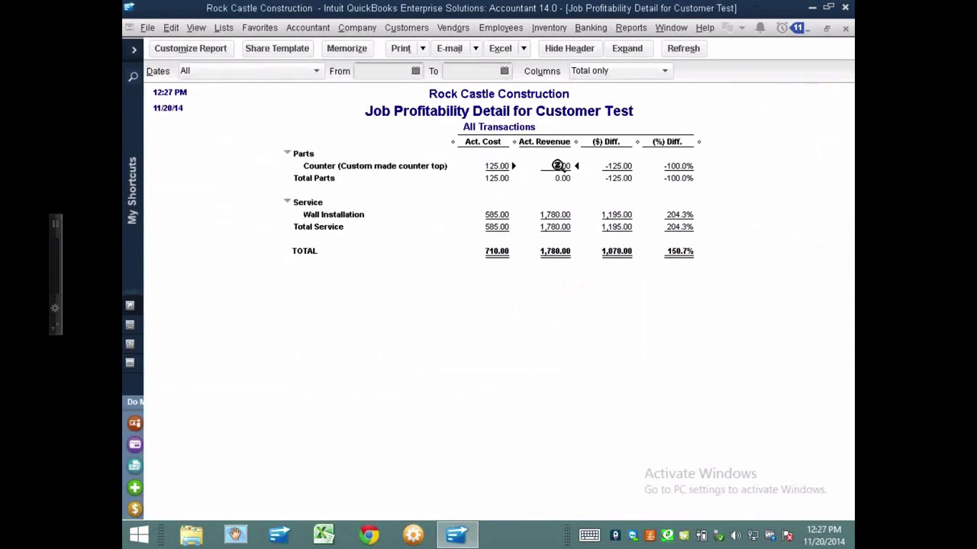
# Step: Bring up the Job Estimates vs. Actuals Summary report
pyautogui.click(653, 27)
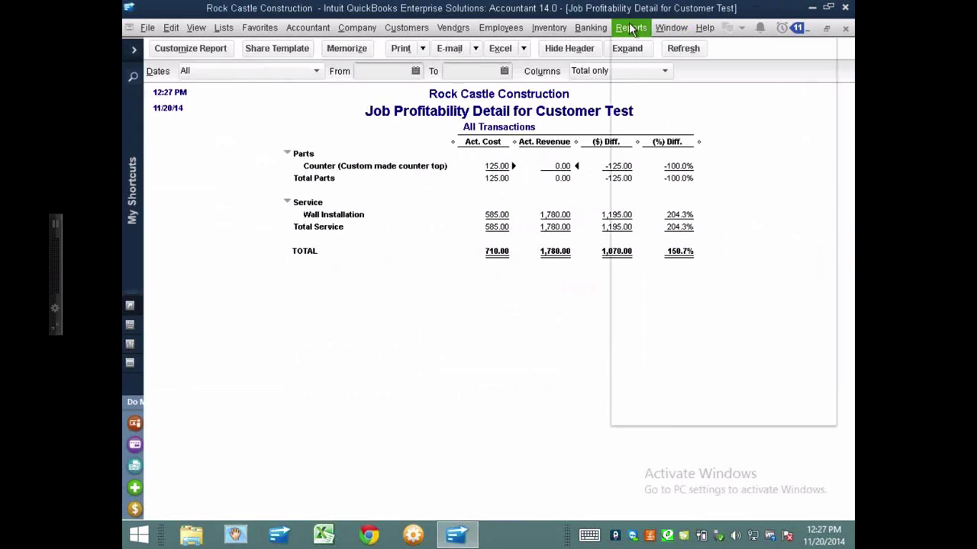
pyautogui.moveTo(654, 197)
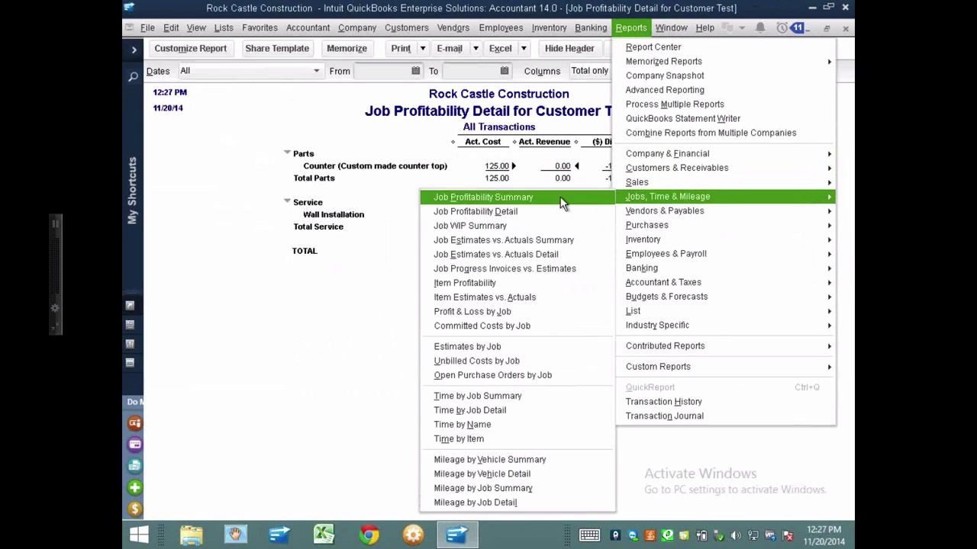
pyautogui.click(492, 243)
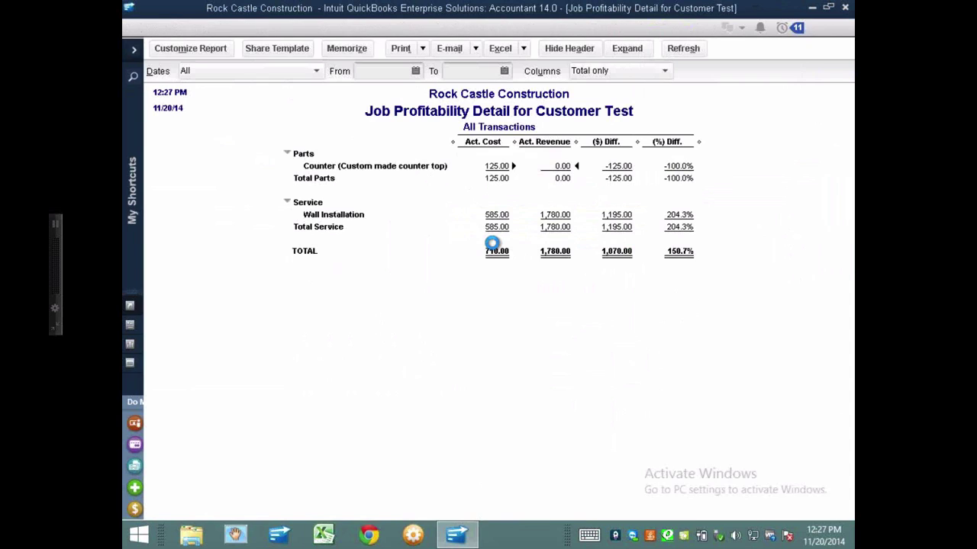
pyautogui.click(187, 48)
pyautogui.press('Return')
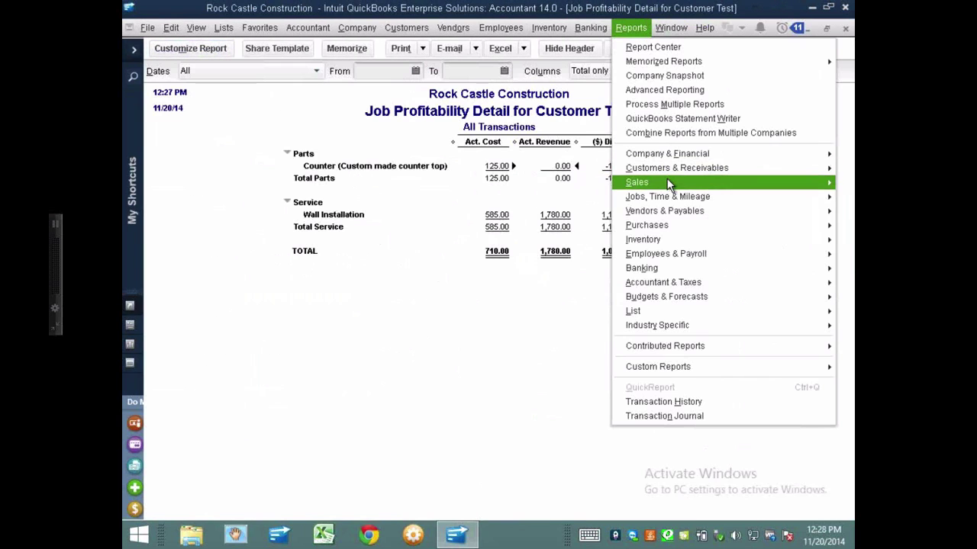
# Step: Run the Job Estimates vs. Actuals Detail report filtered to Customer Test
pyautogui.moveTo(665, 194)
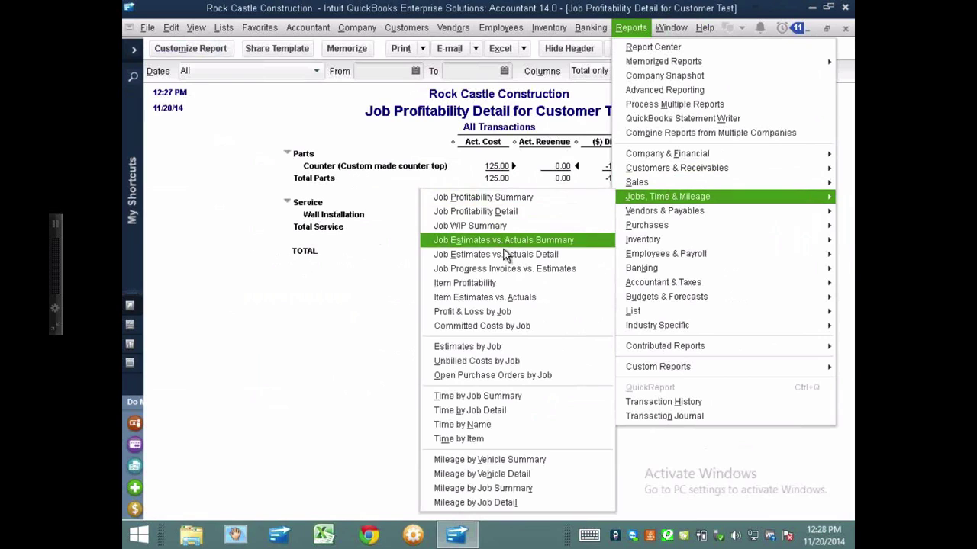
pyautogui.doubleClick(508, 255)
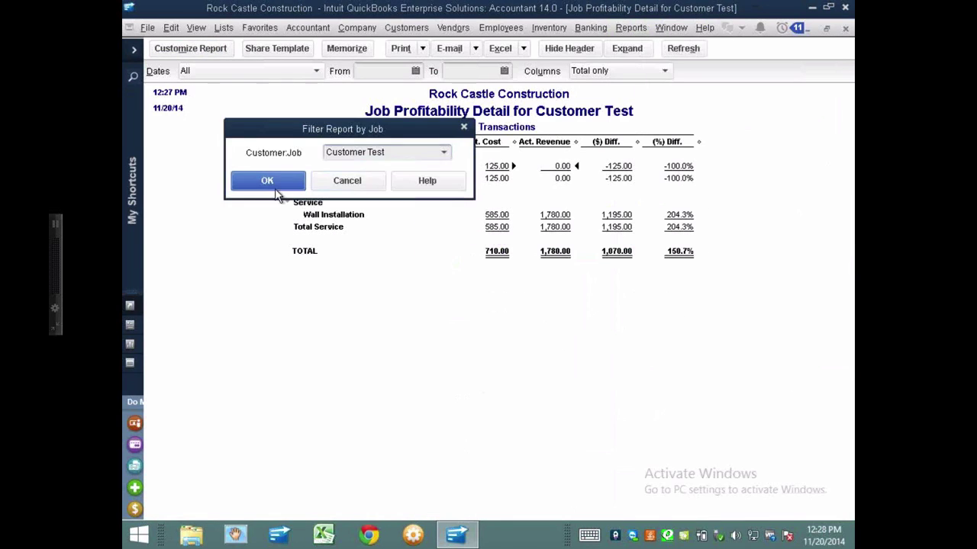
pyautogui.click(269, 181)
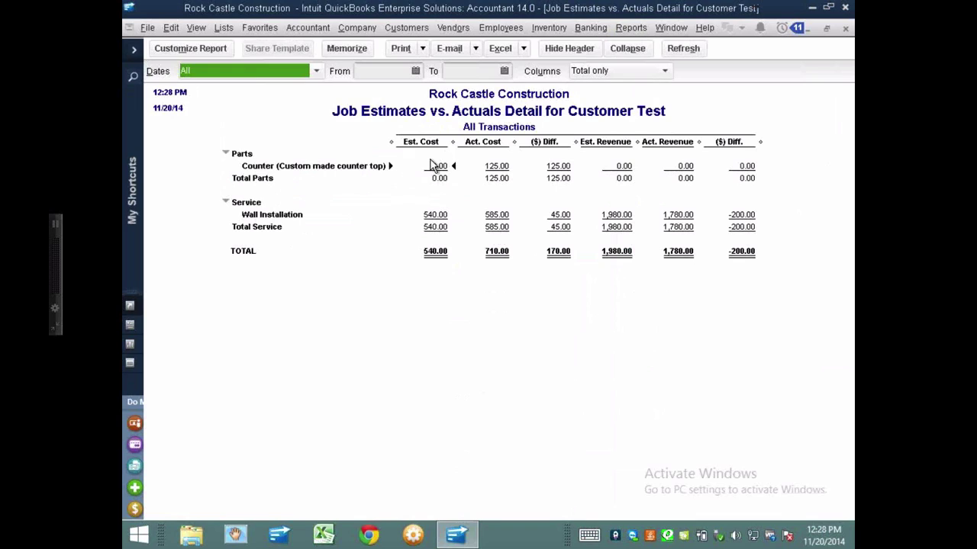
pyautogui.click(434, 168)
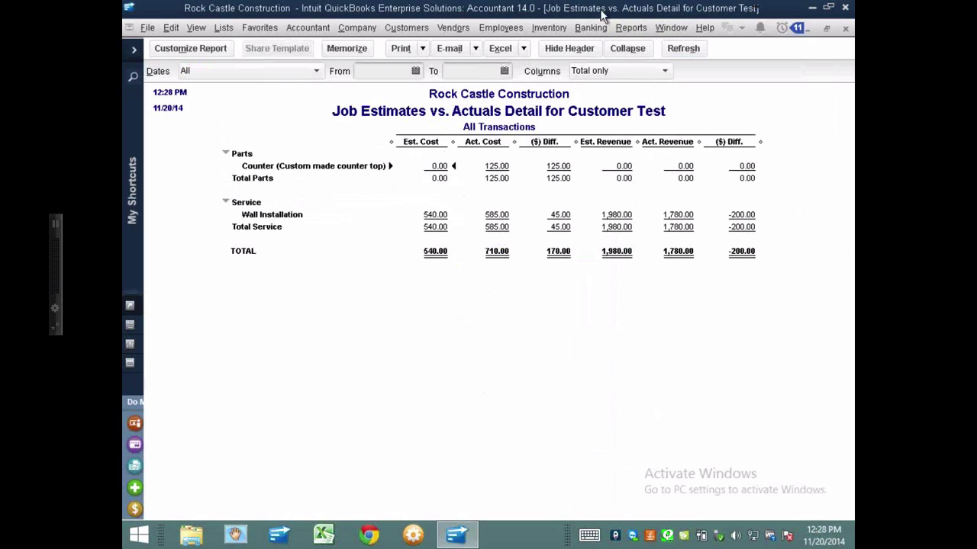
pyautogui.click(620, 28)
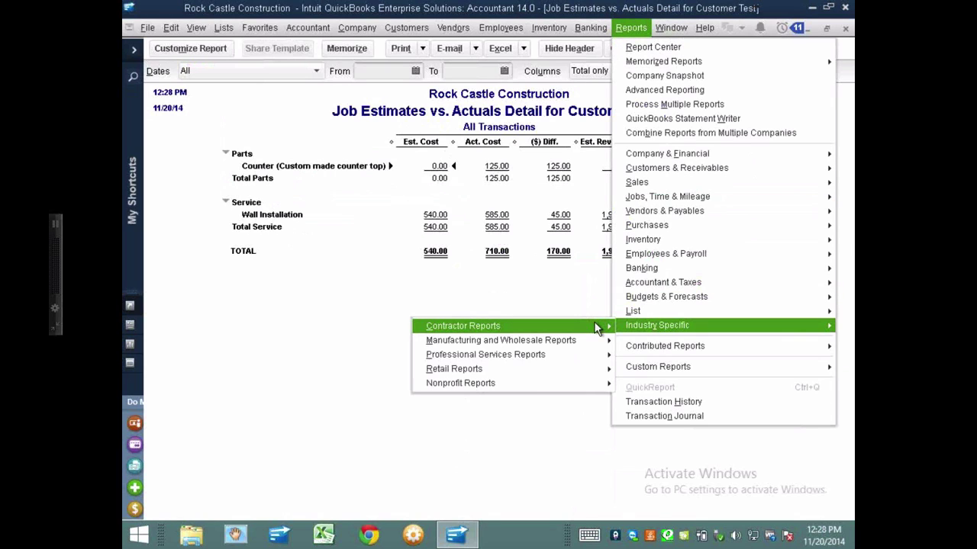
pyautogui.moveTo(647, 199)
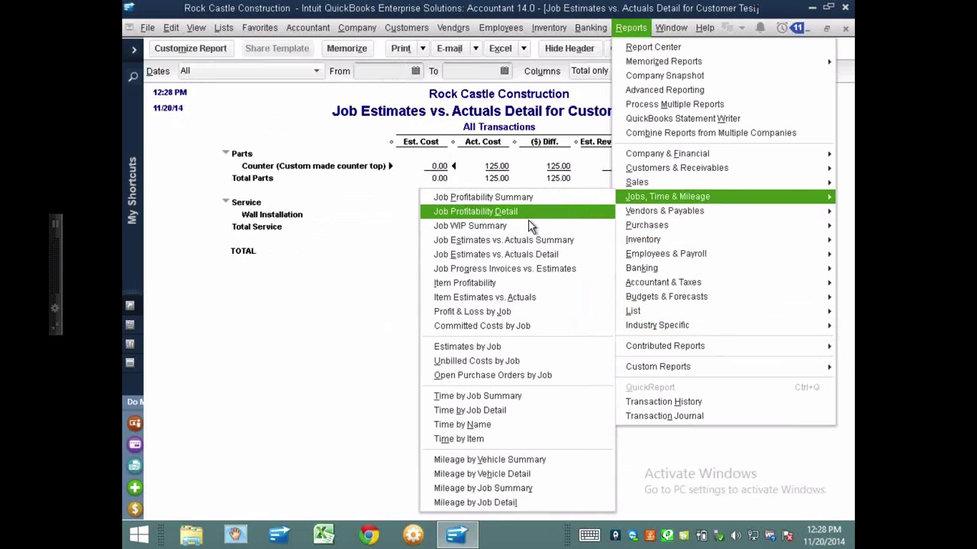